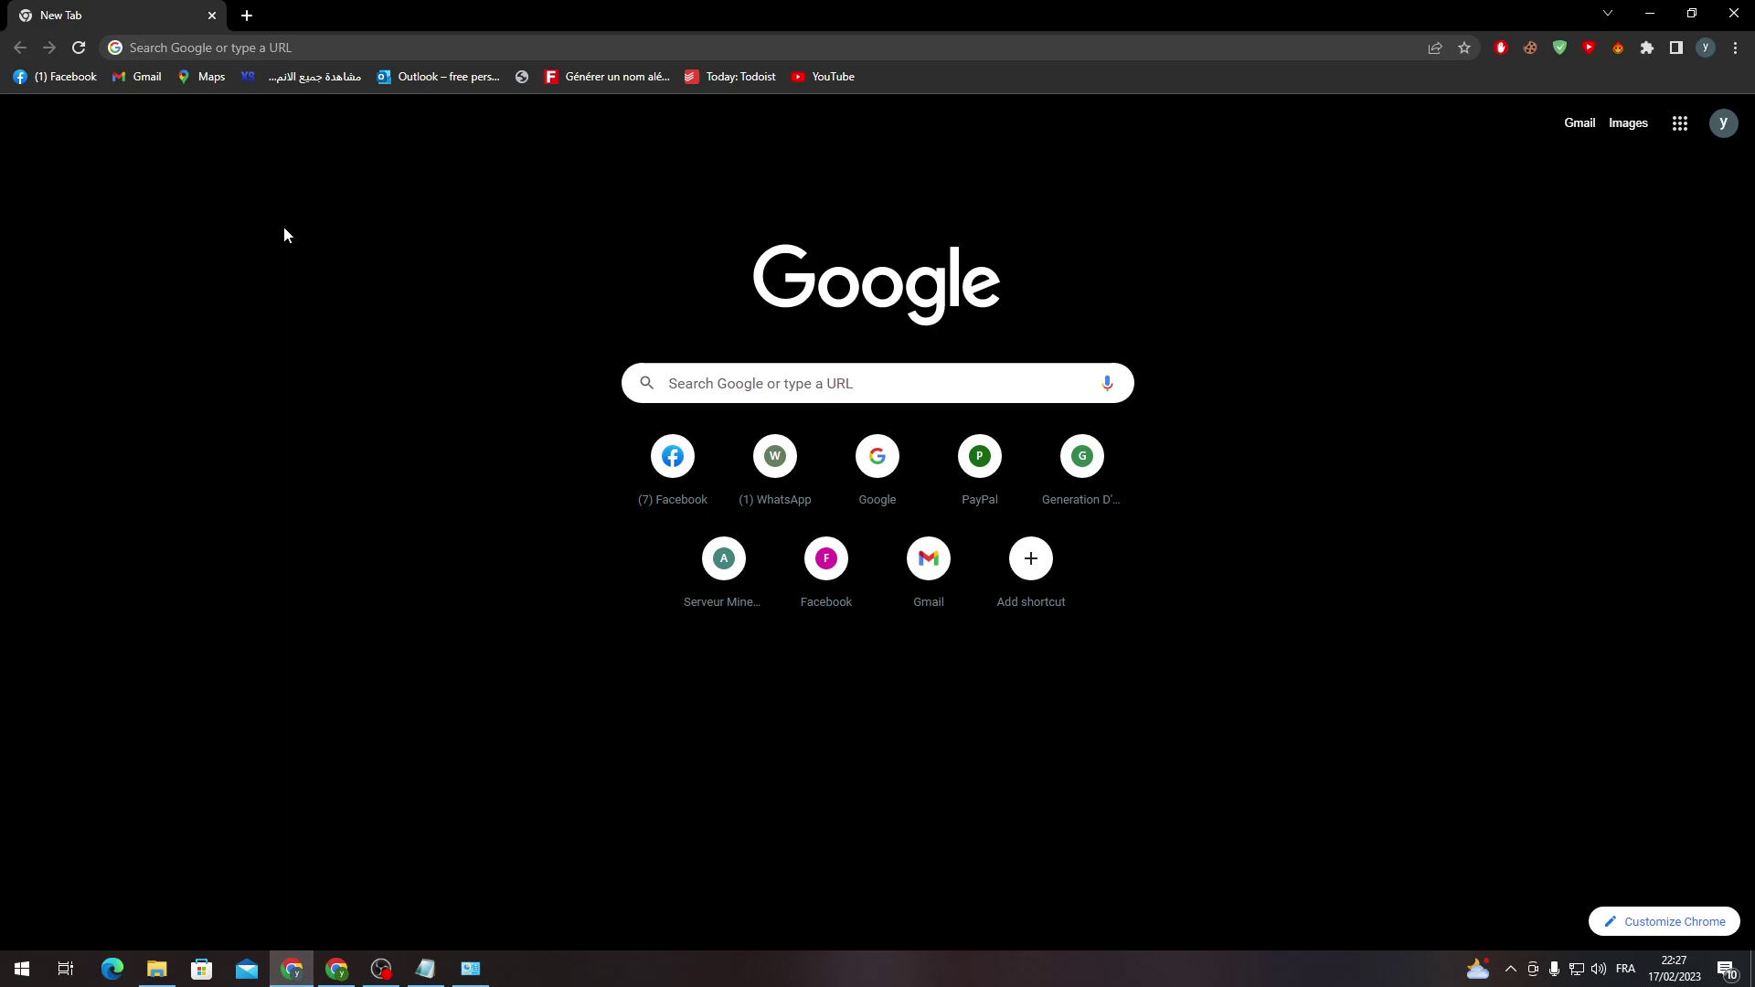
- Search Google for 'assetto corsa' and glance at its image results
left_click(286, 47)
type("assetto corsa server")
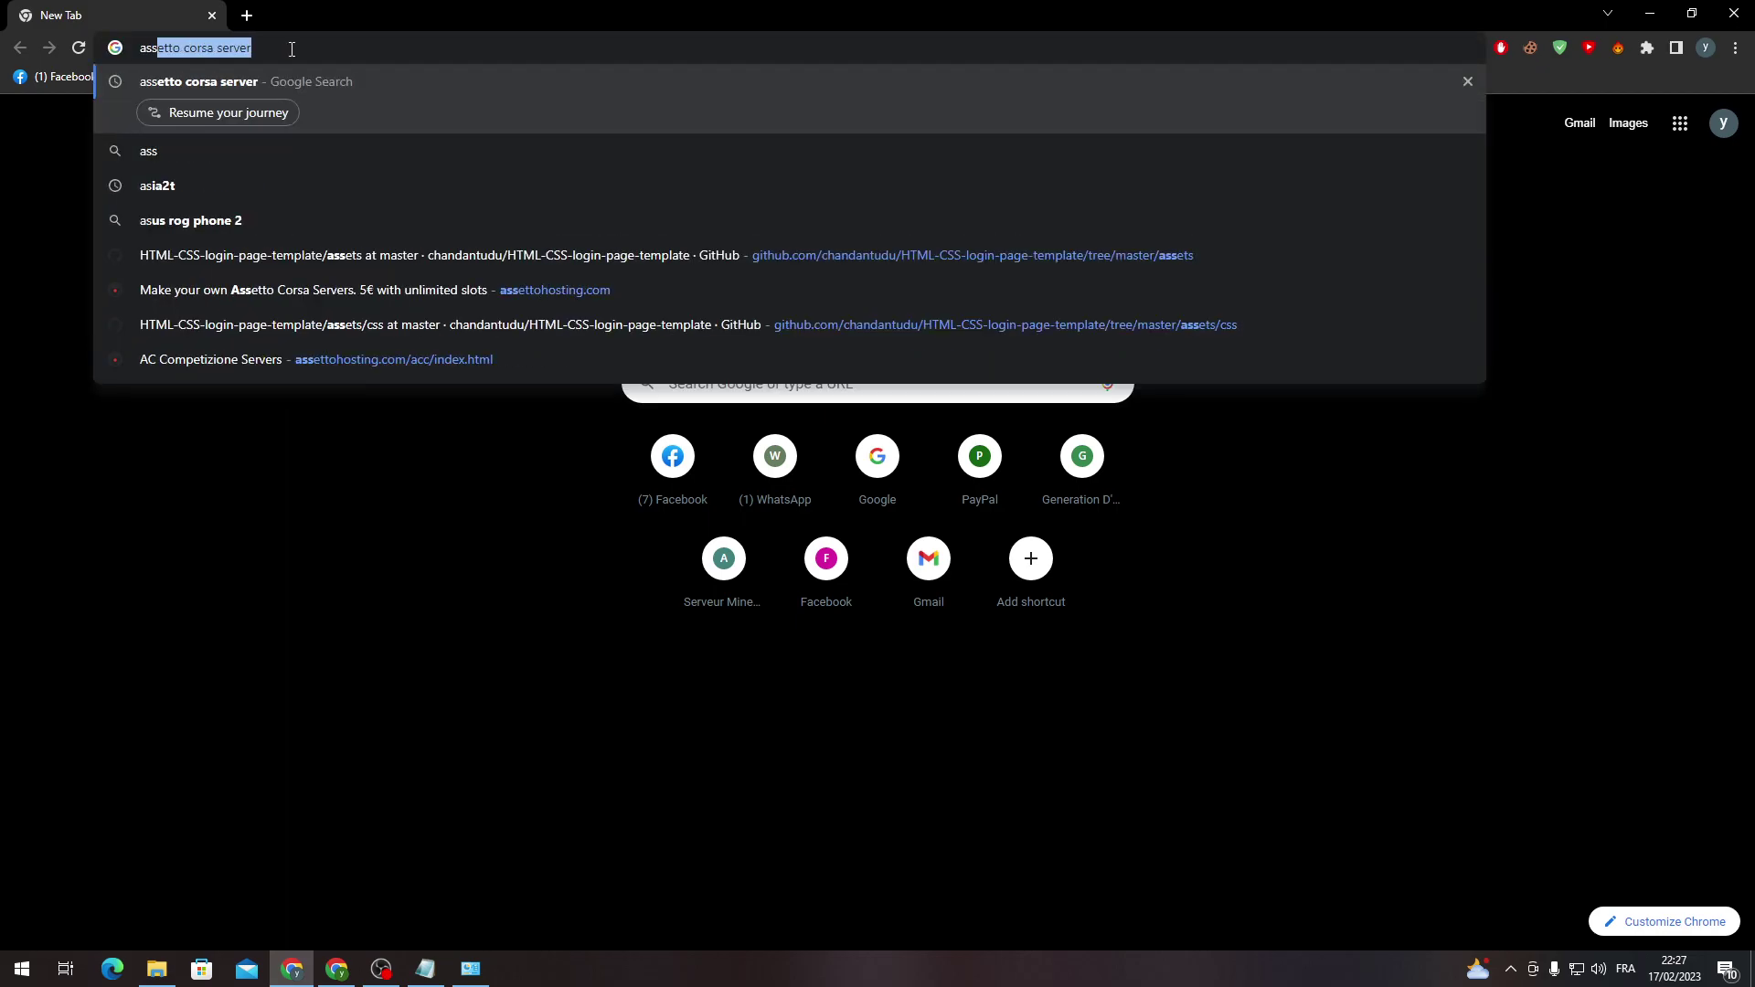
key("Return")
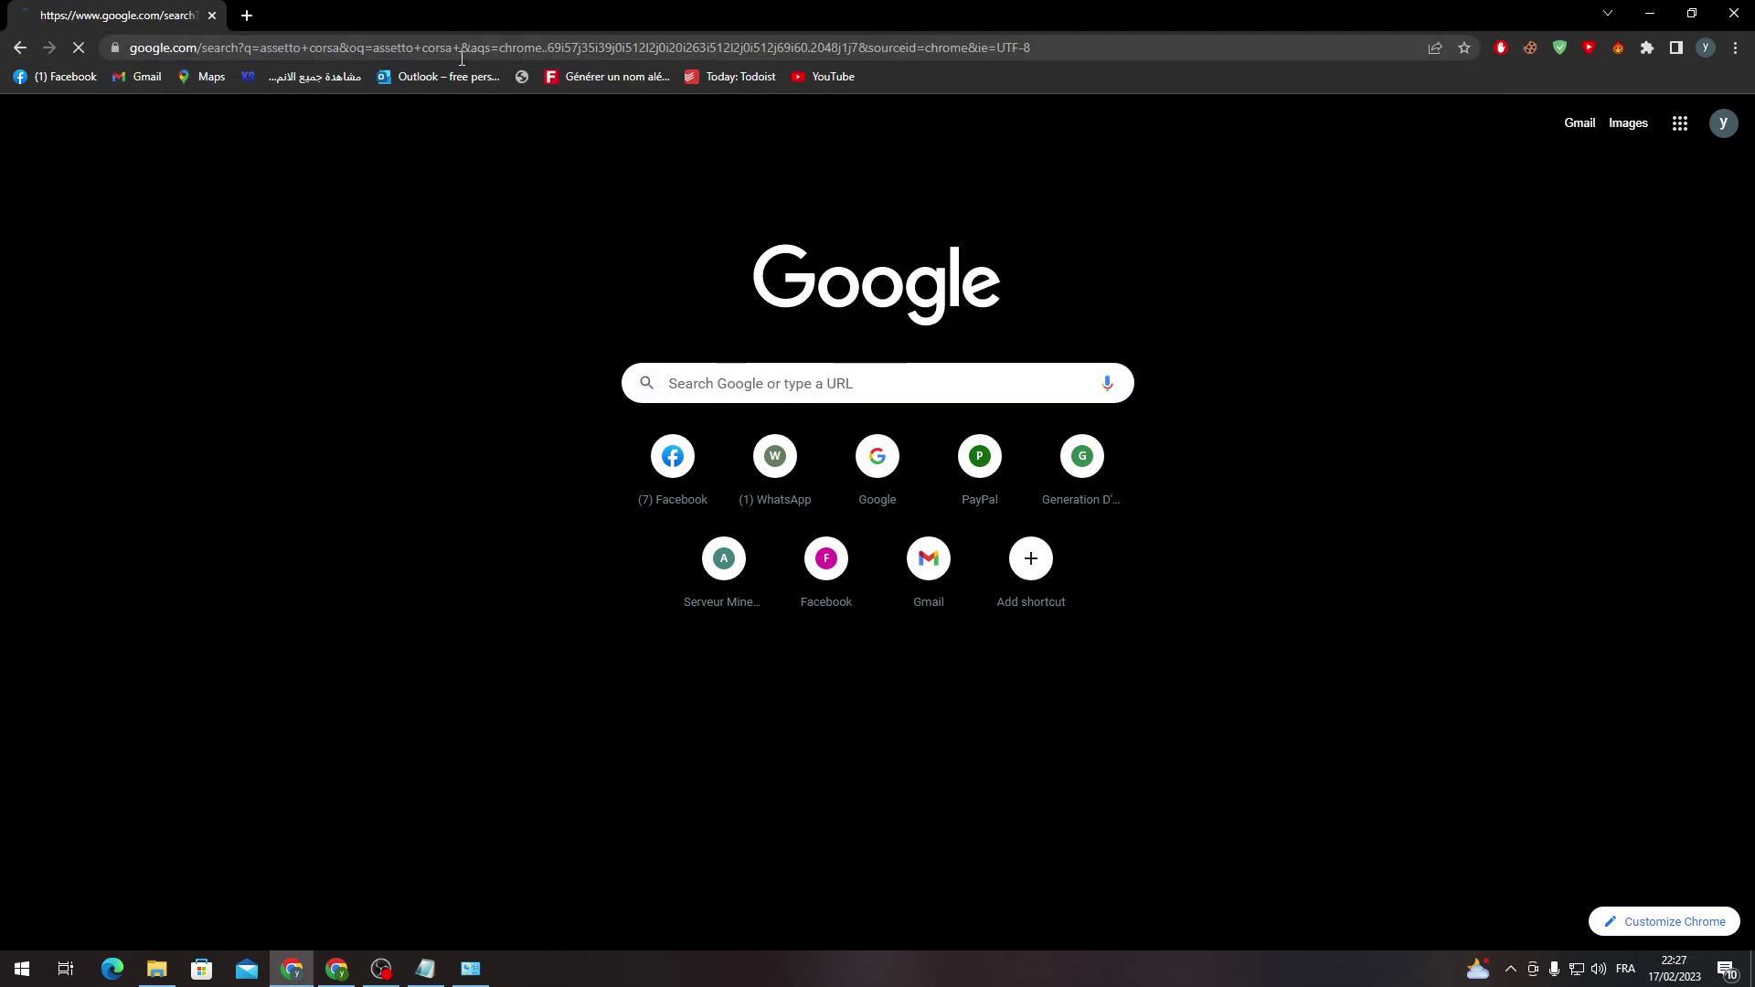
left_click(397, 193)
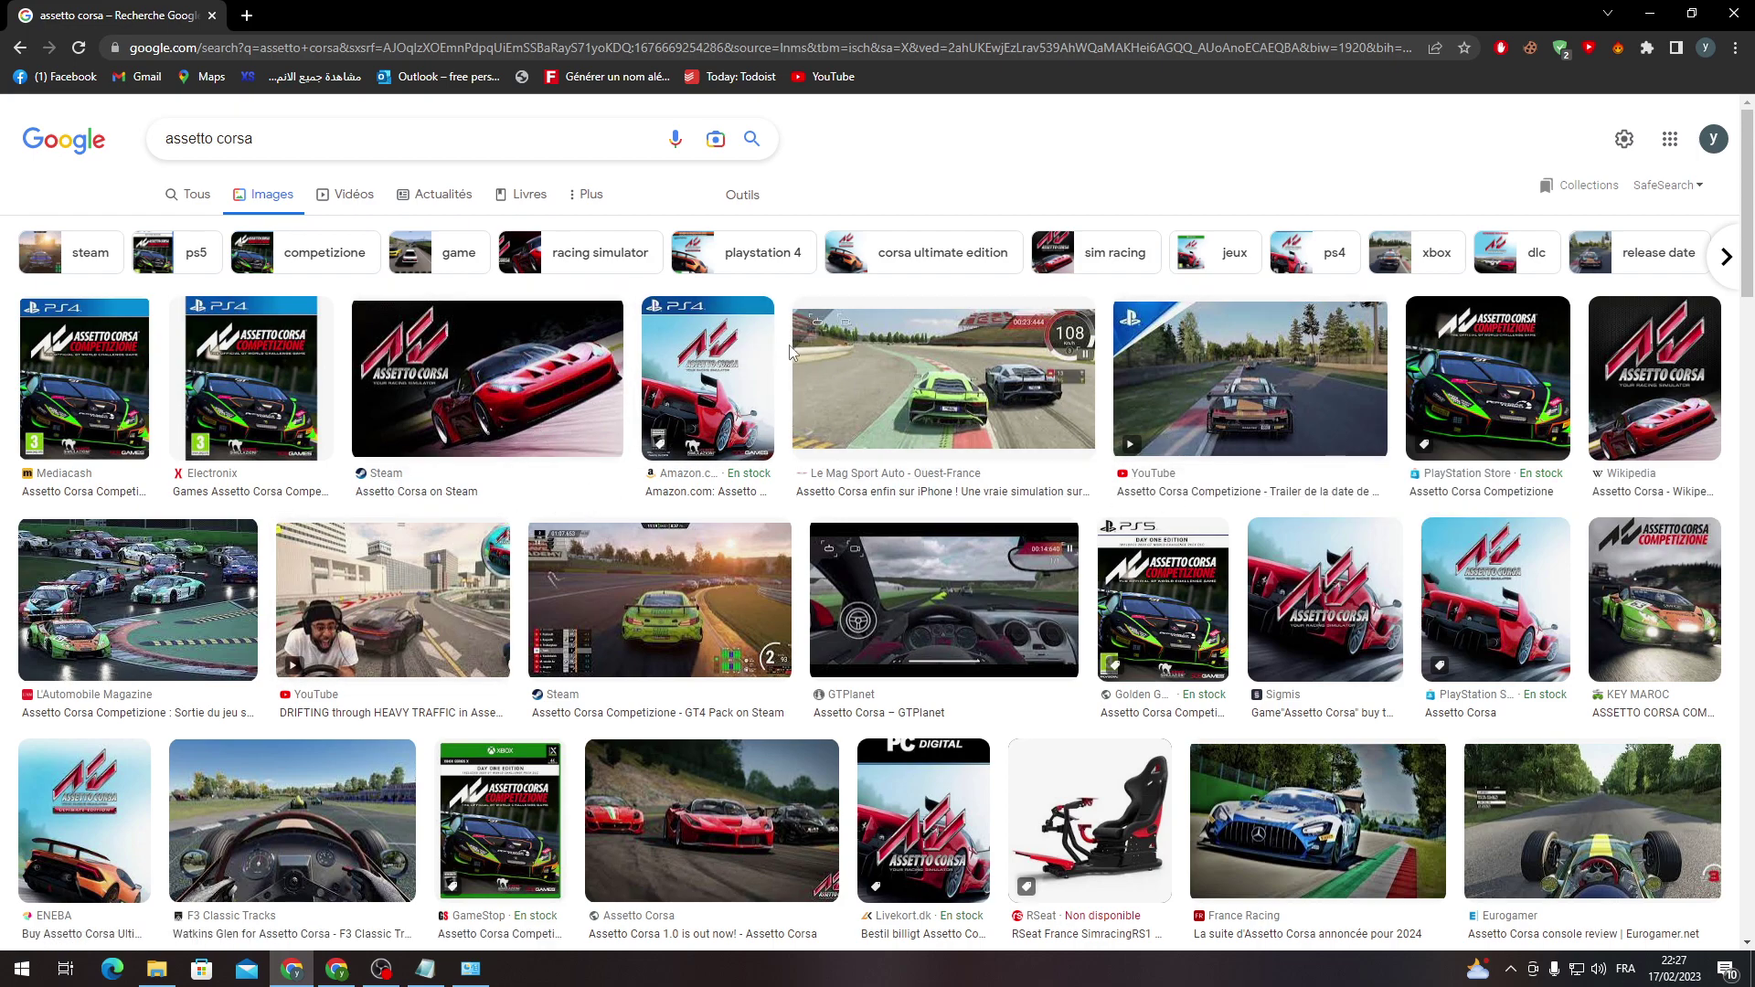
left_click(197, 194)
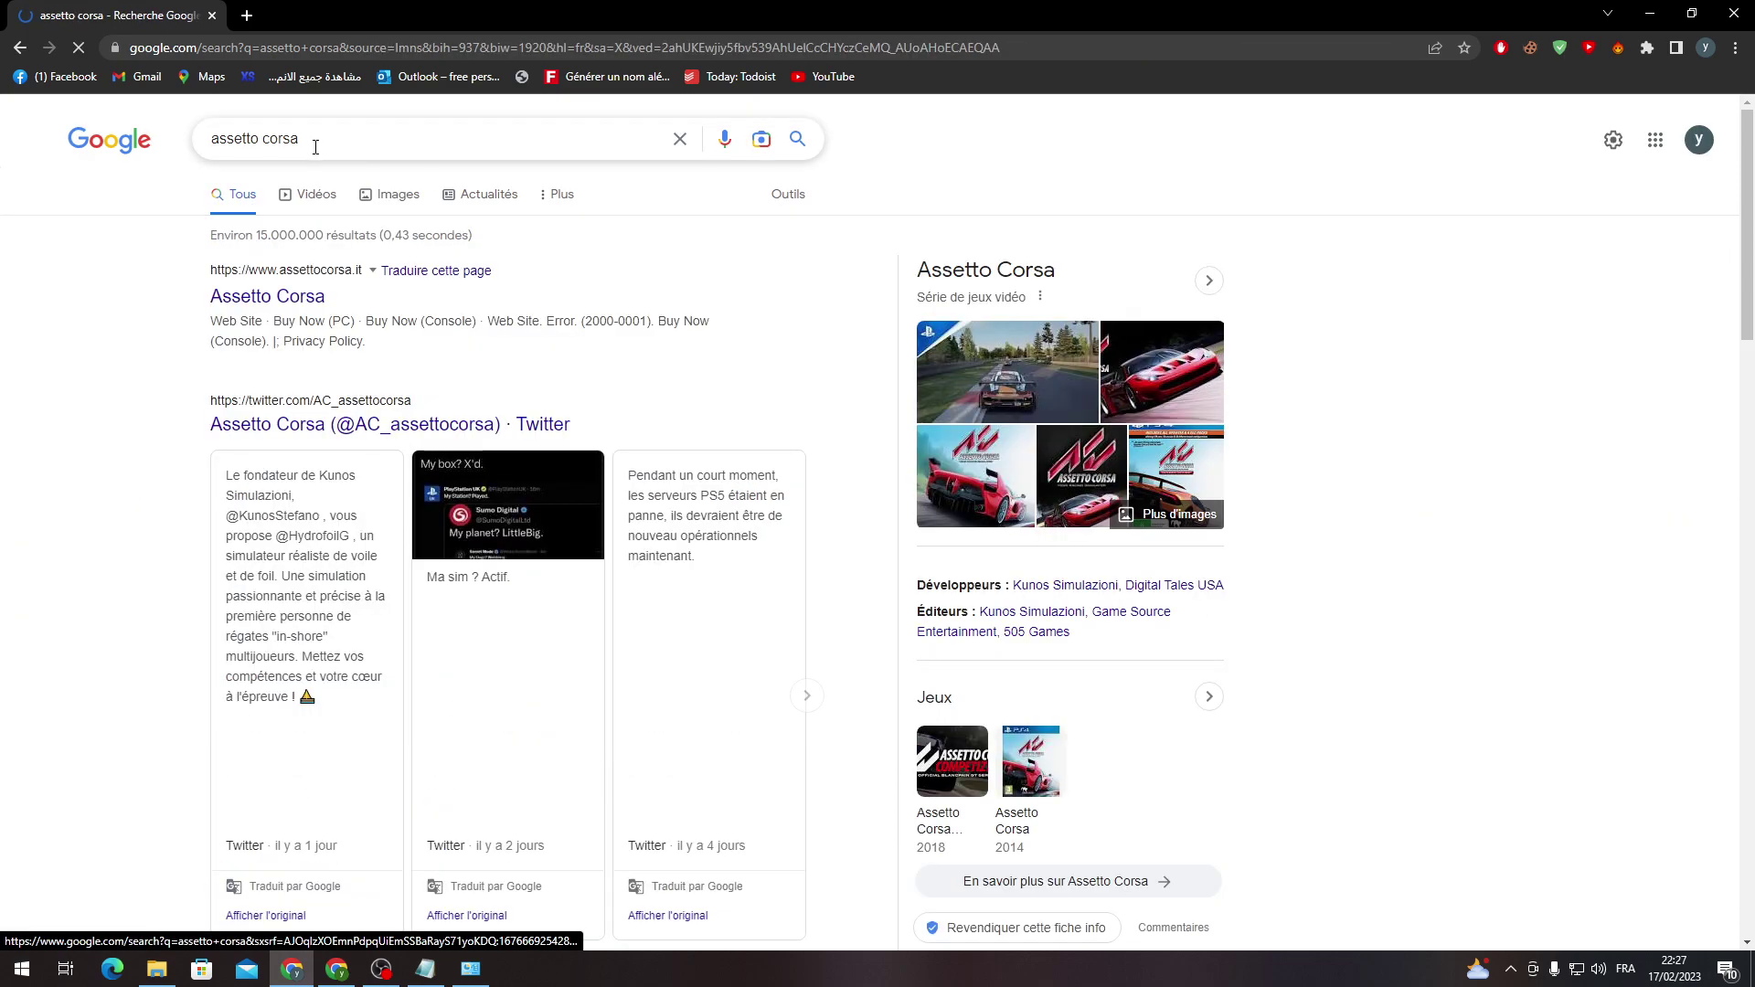
- Search 'assetto corsa server' and open the assettohosting.com result in a new tab
left_click(313, 138)
type("server")
key("Return")
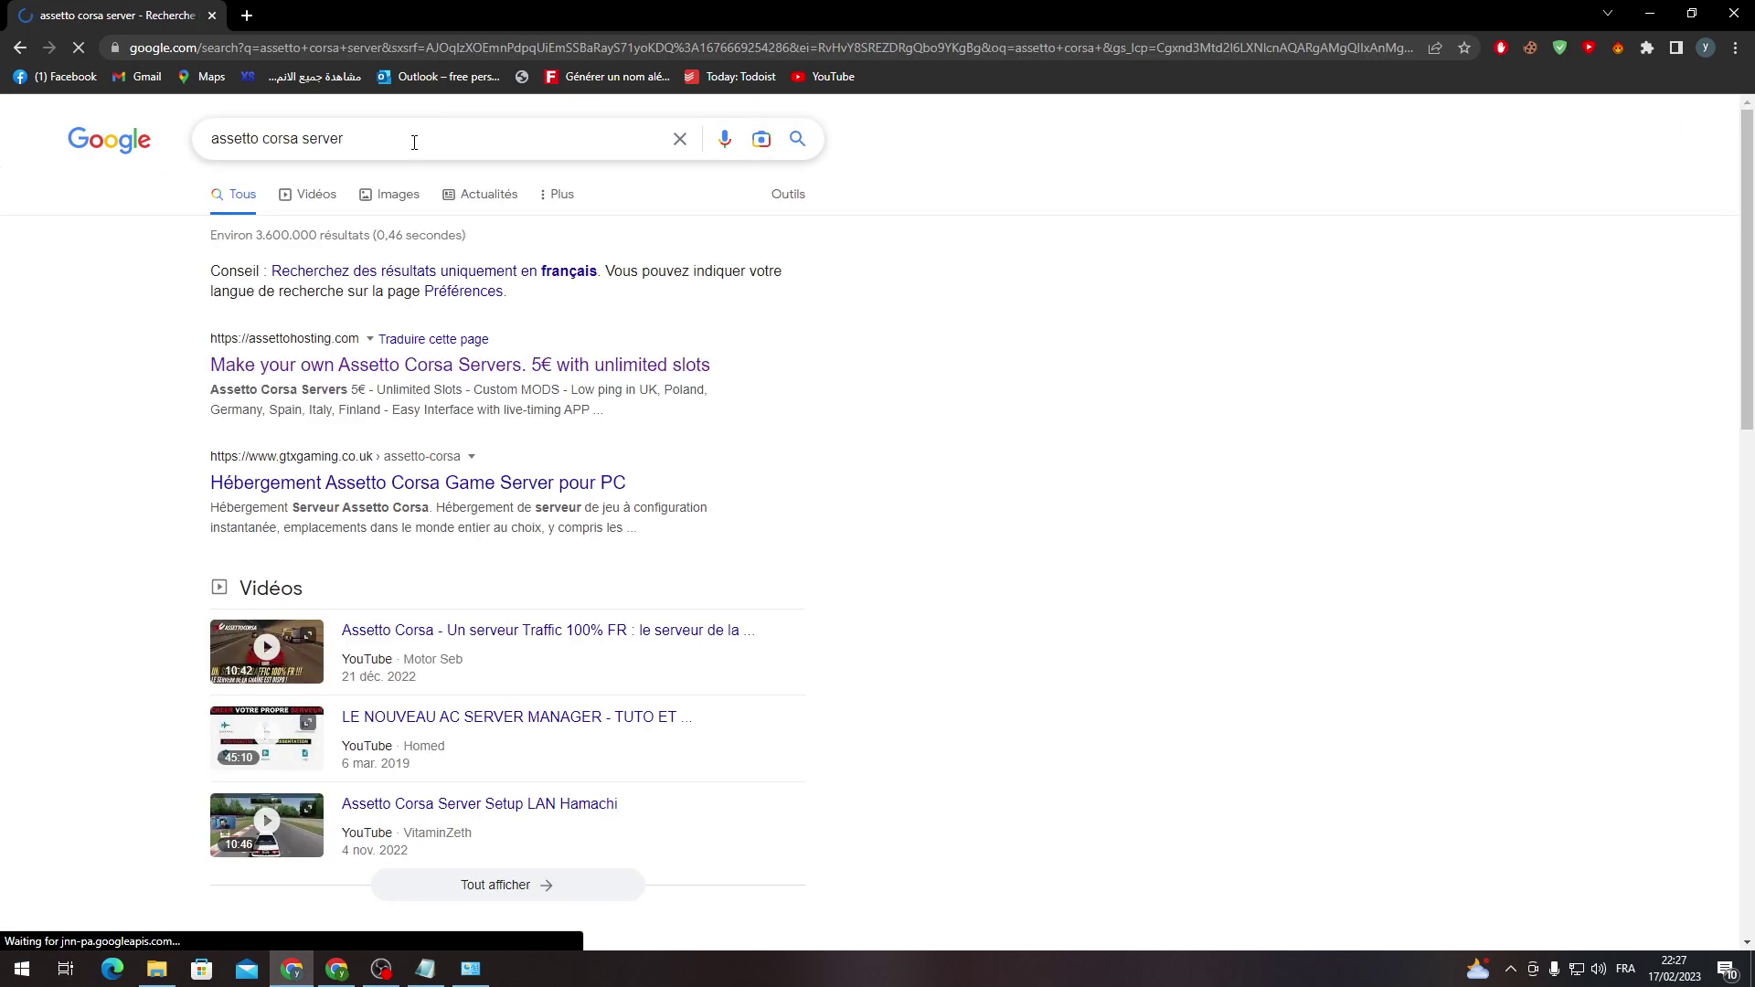
middle_click(353, 366)
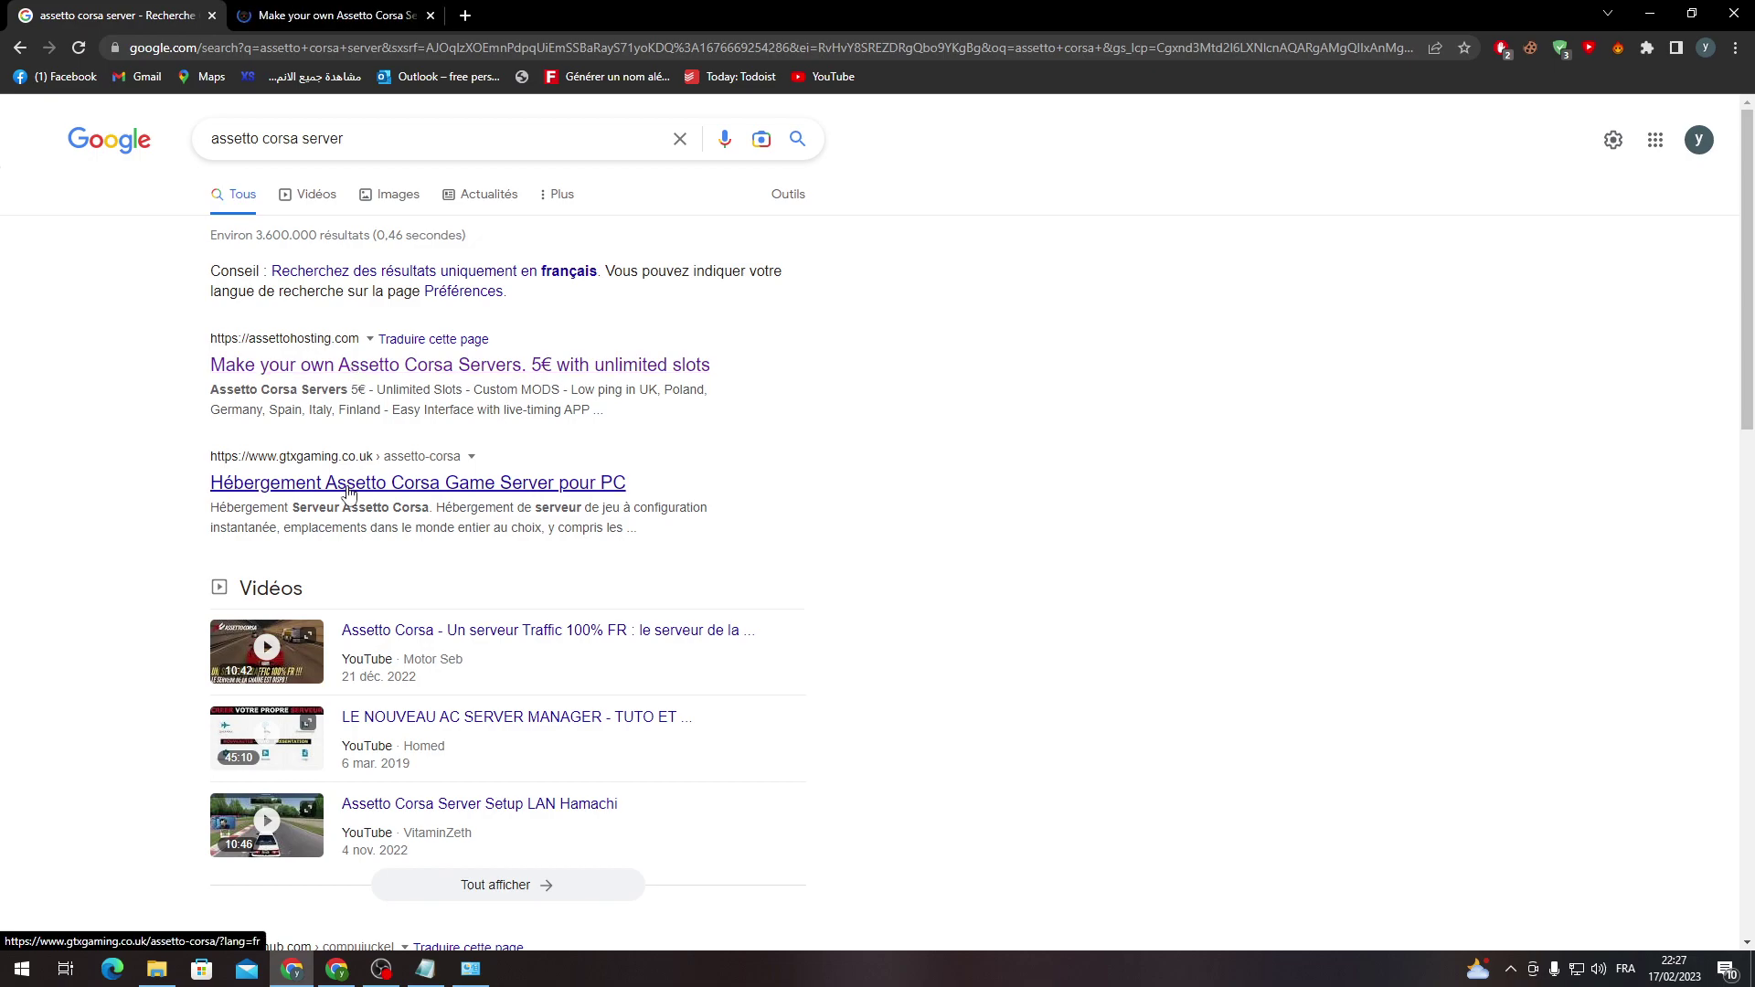
scroll(1726, 416, "down", 3)
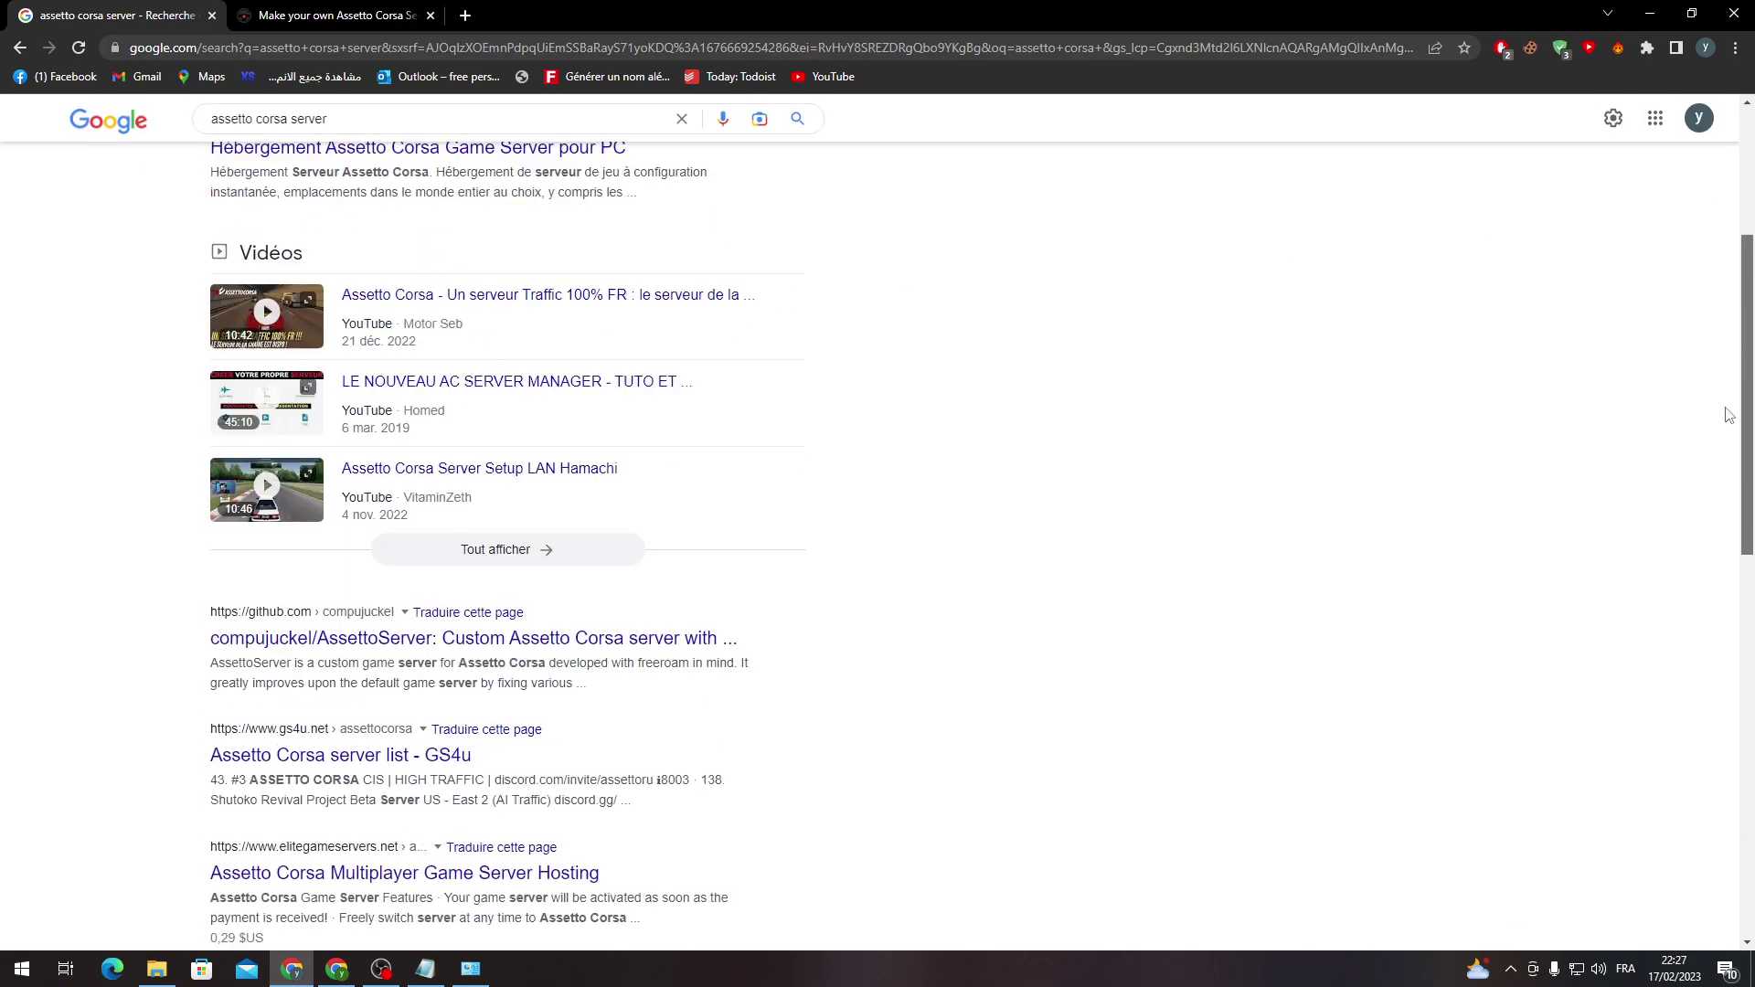
scroll(1727, 416, "down", 1)
scroll(1711, 444, "down", 1)
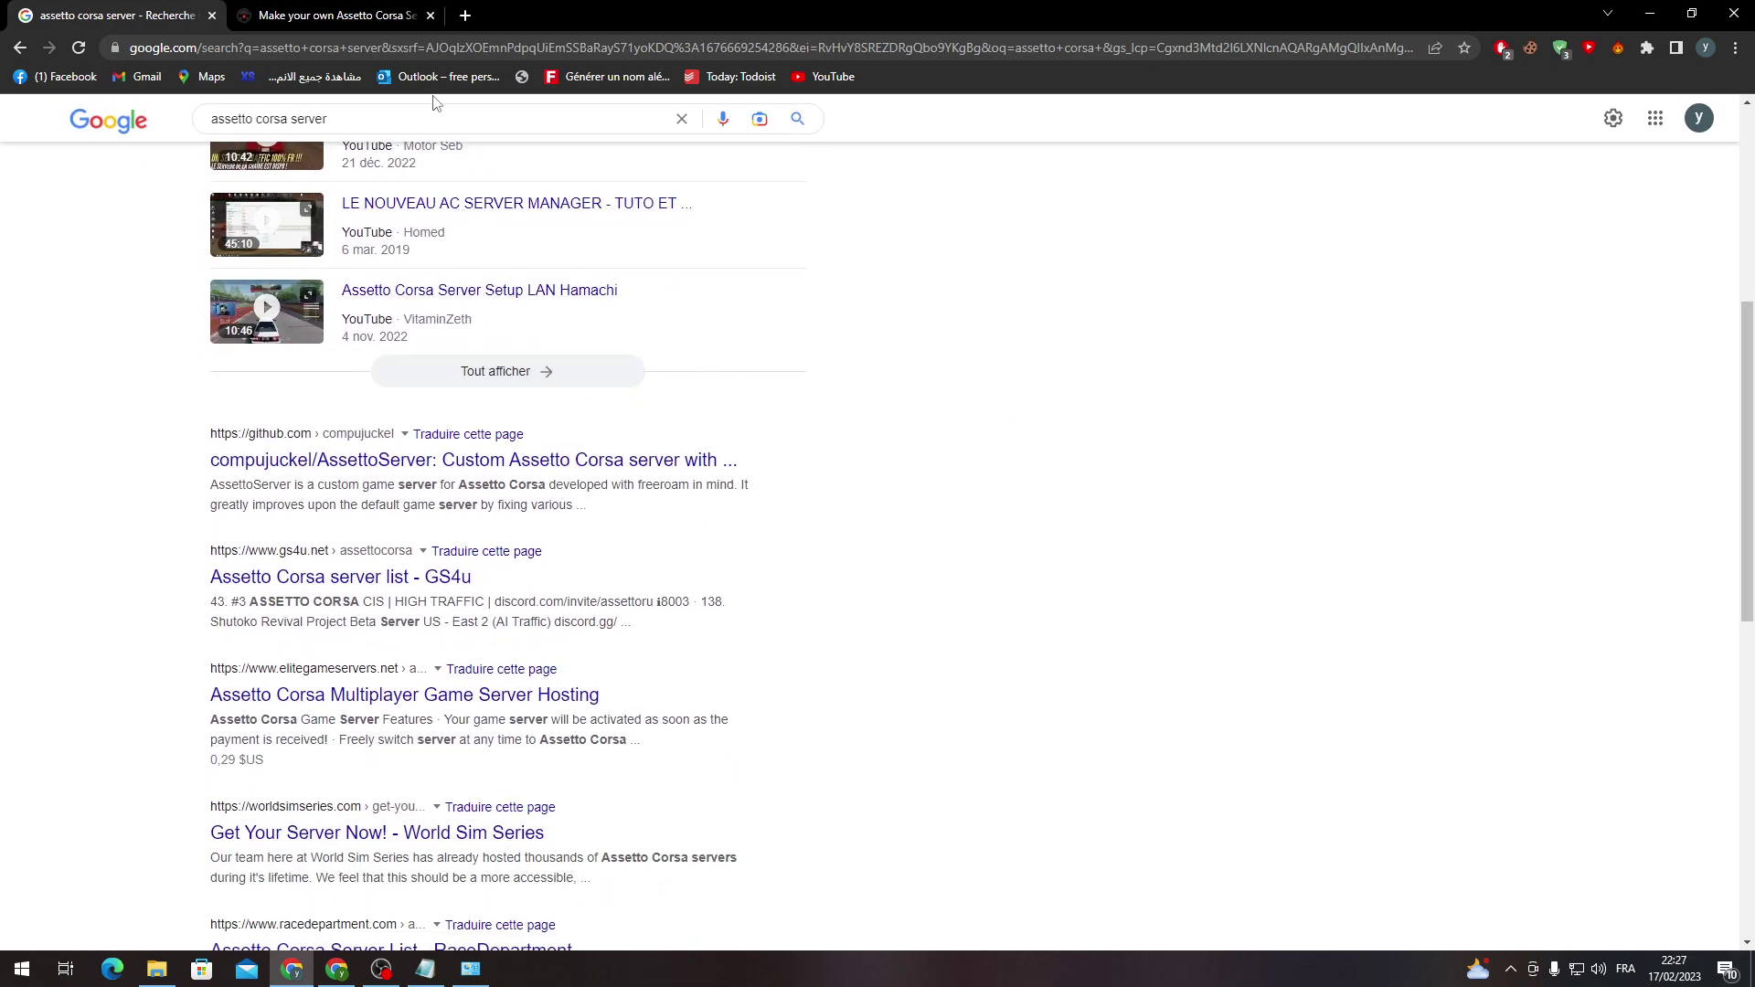
left_click(336, 14)
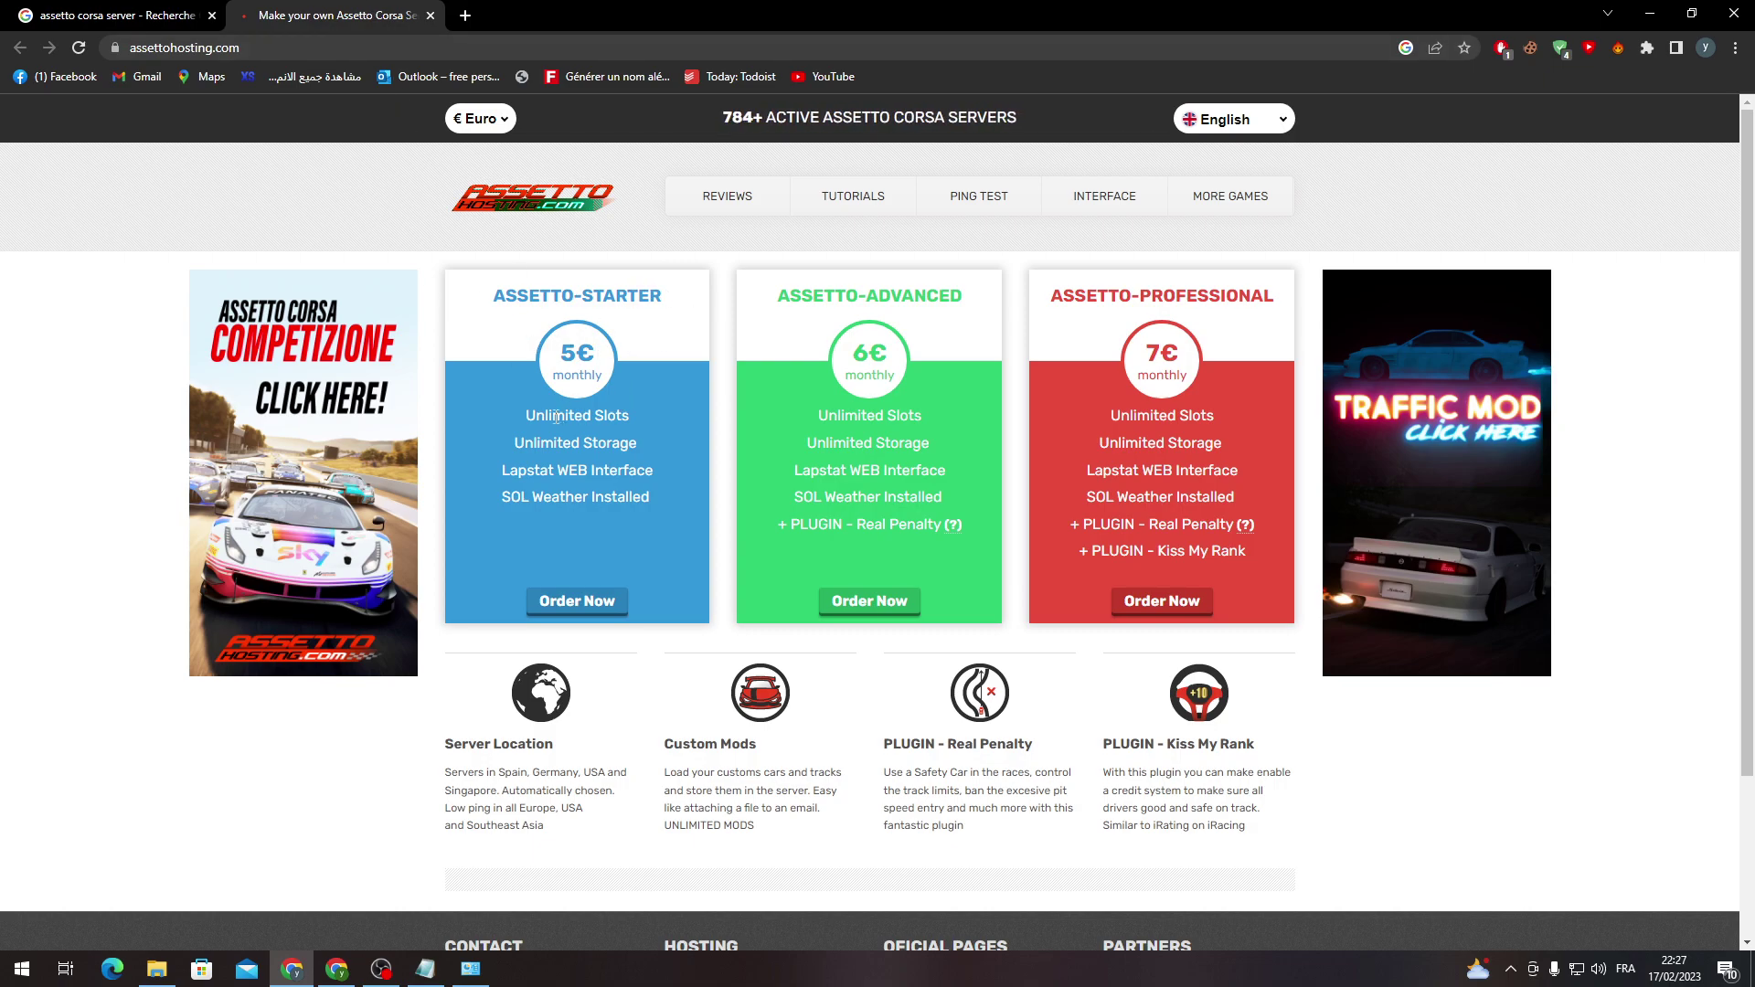
- Highlight the Starter plan's Unlimited Slots and 5€ price, then open a new tab
mouse_move(642, 412)
left_mouse_down()
mouse_move(542, 435)
mouse_move(642, 443)
left_mouse_up()
left_click(659, 535)
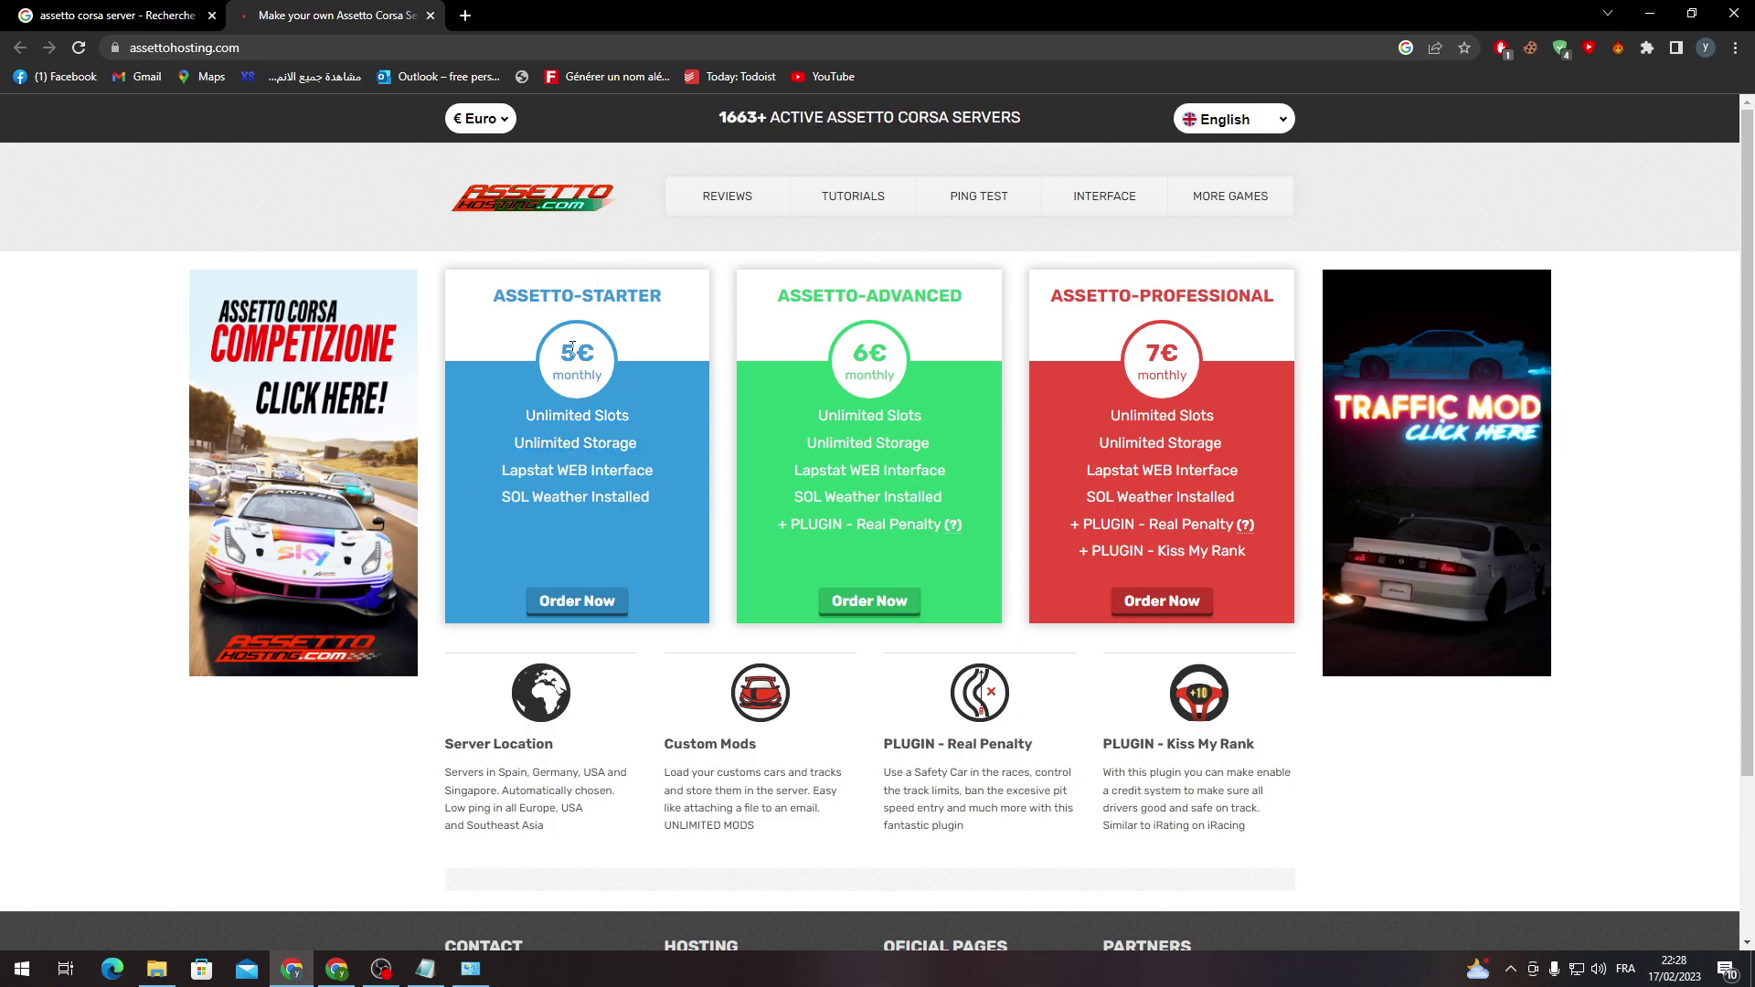
left_click_drag(563, 355, 596, 354)
left_click(594, 354)
left_click(464, 15)
type("5 ")
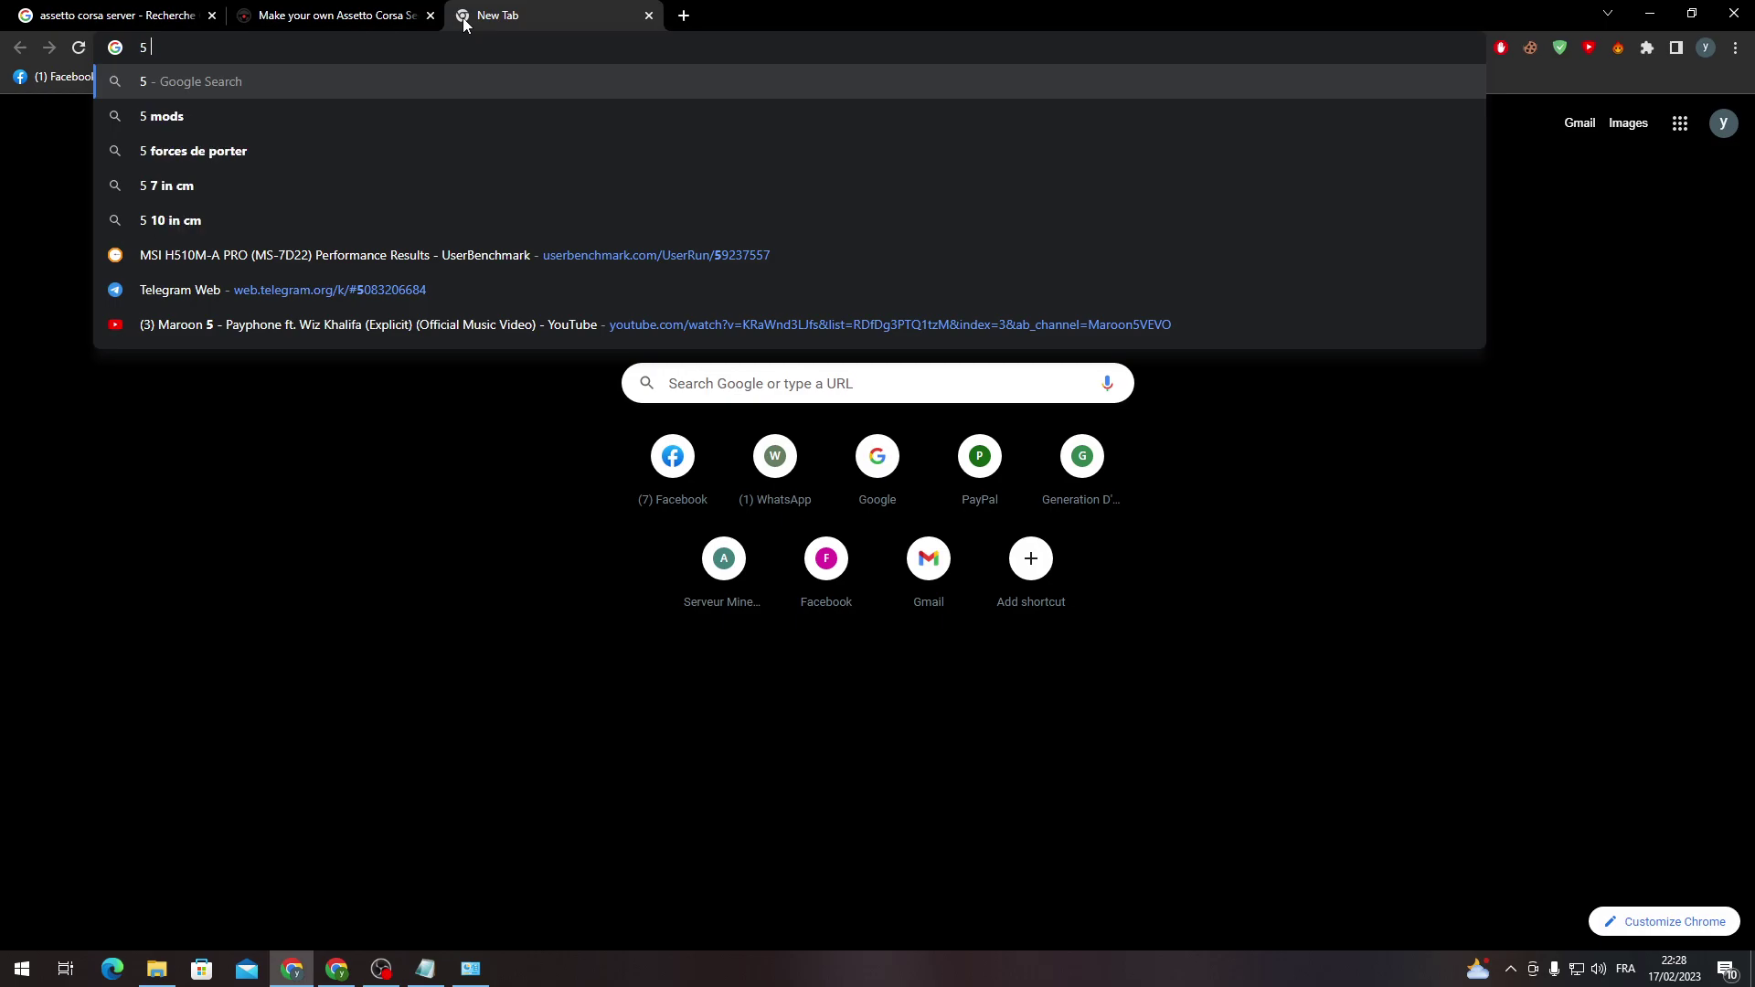
type("euroto d")
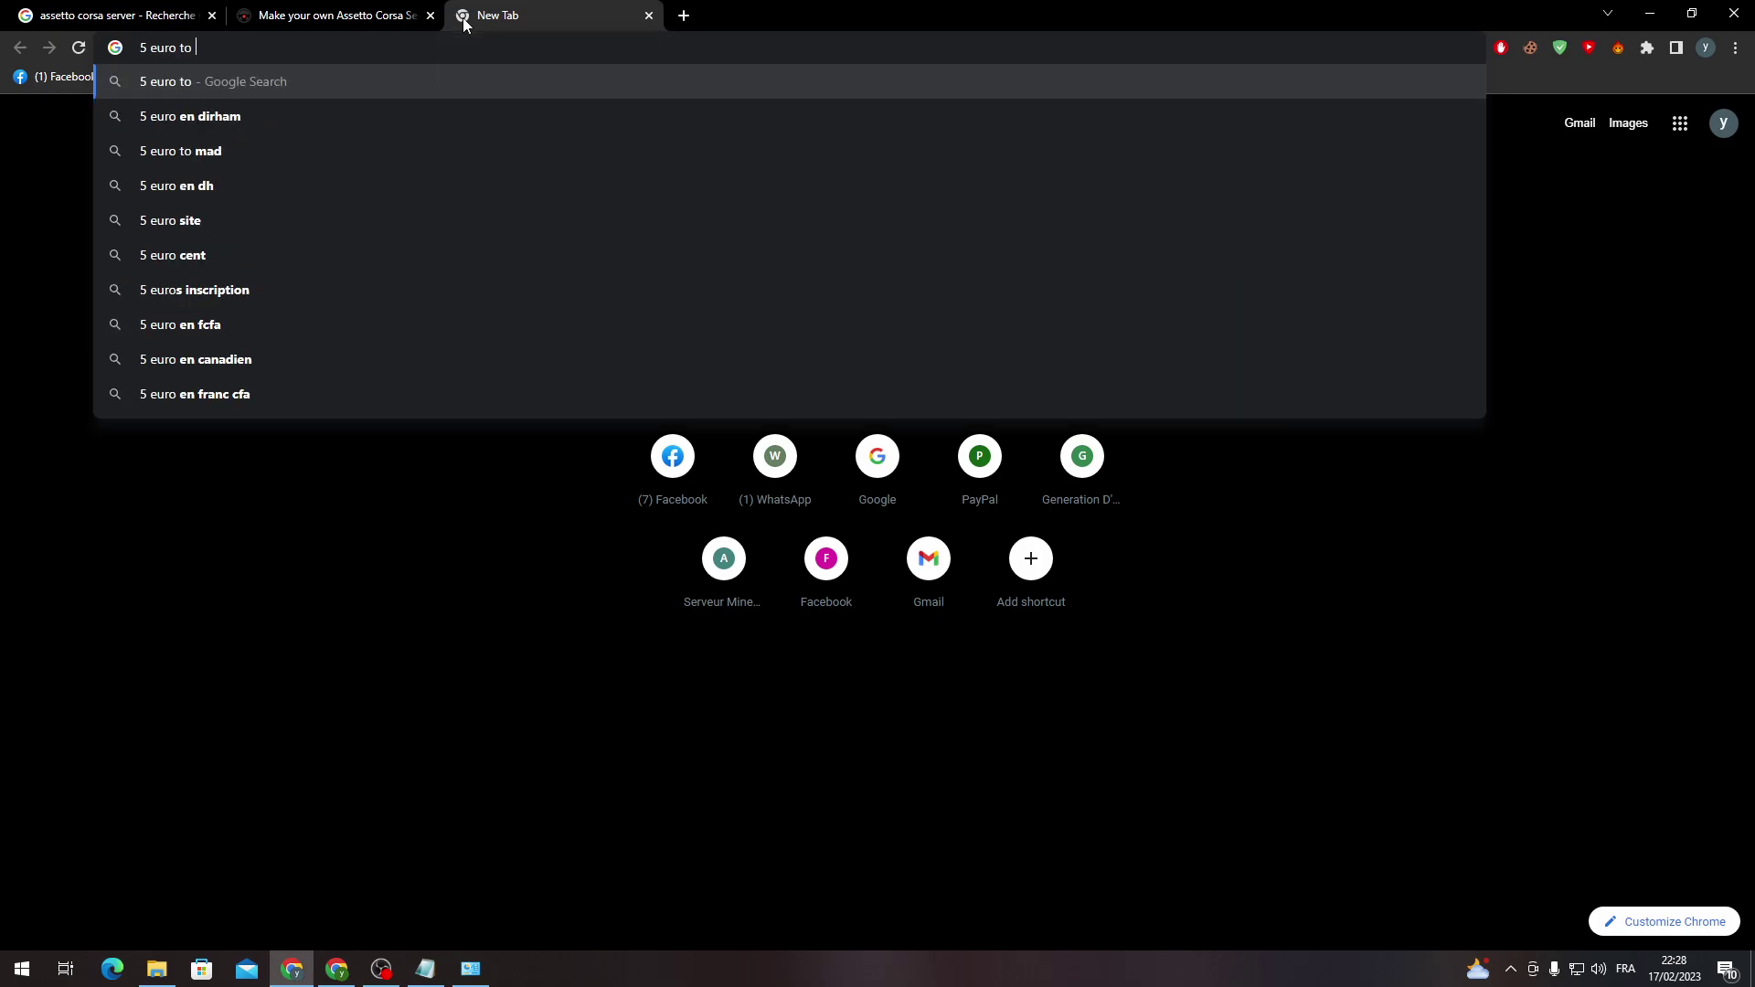
type("ollar")
- Convert 5 euros to dollars (5.35 USD), then order the Assetto-Starter plan
key("Return")
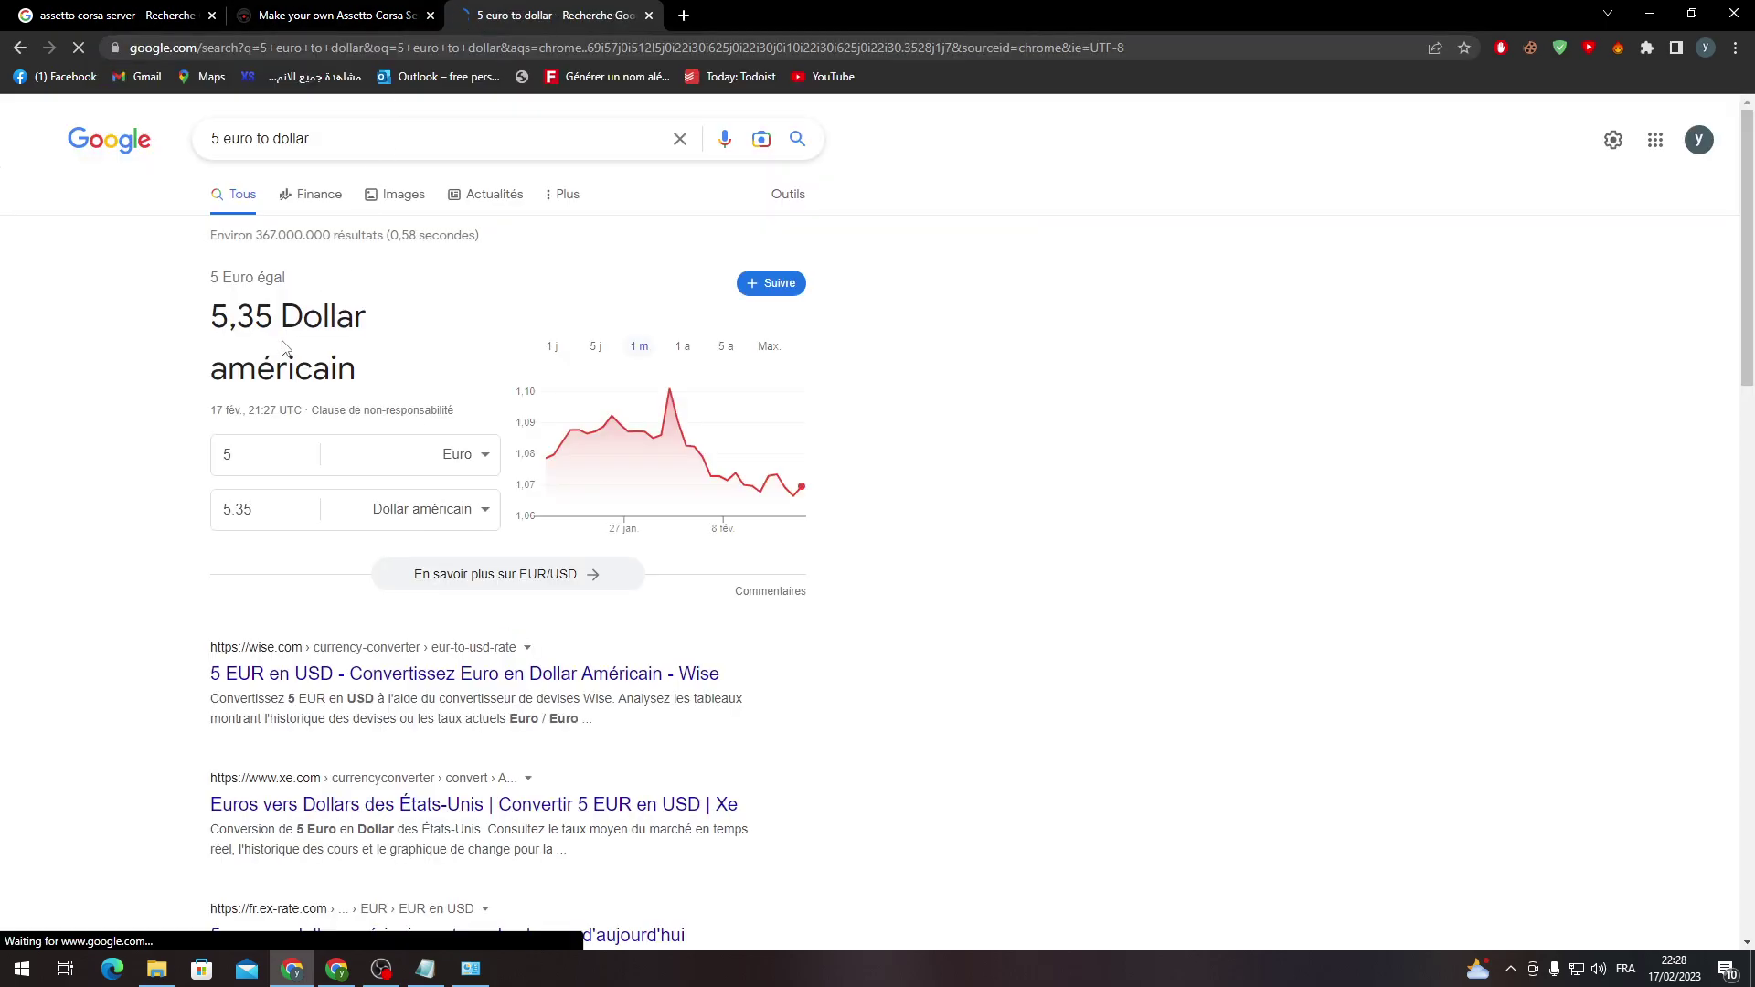
left_click(239, 511)
left_click(403, 538)
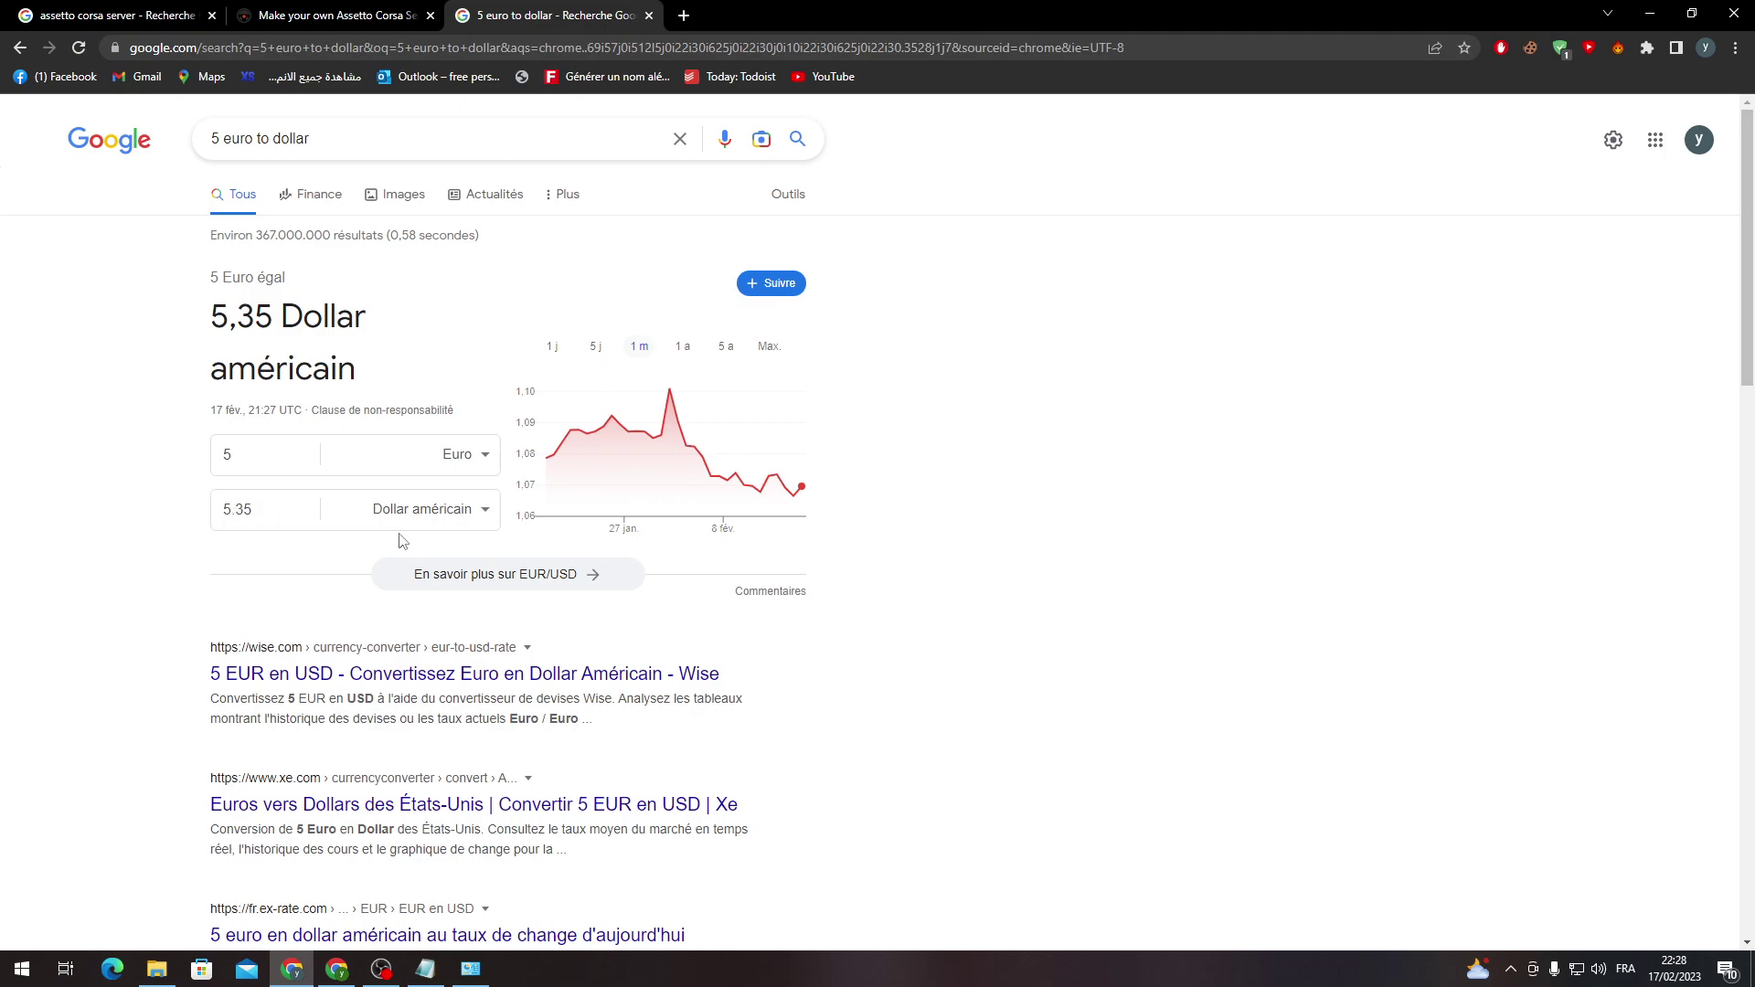
left_click(336, 15)
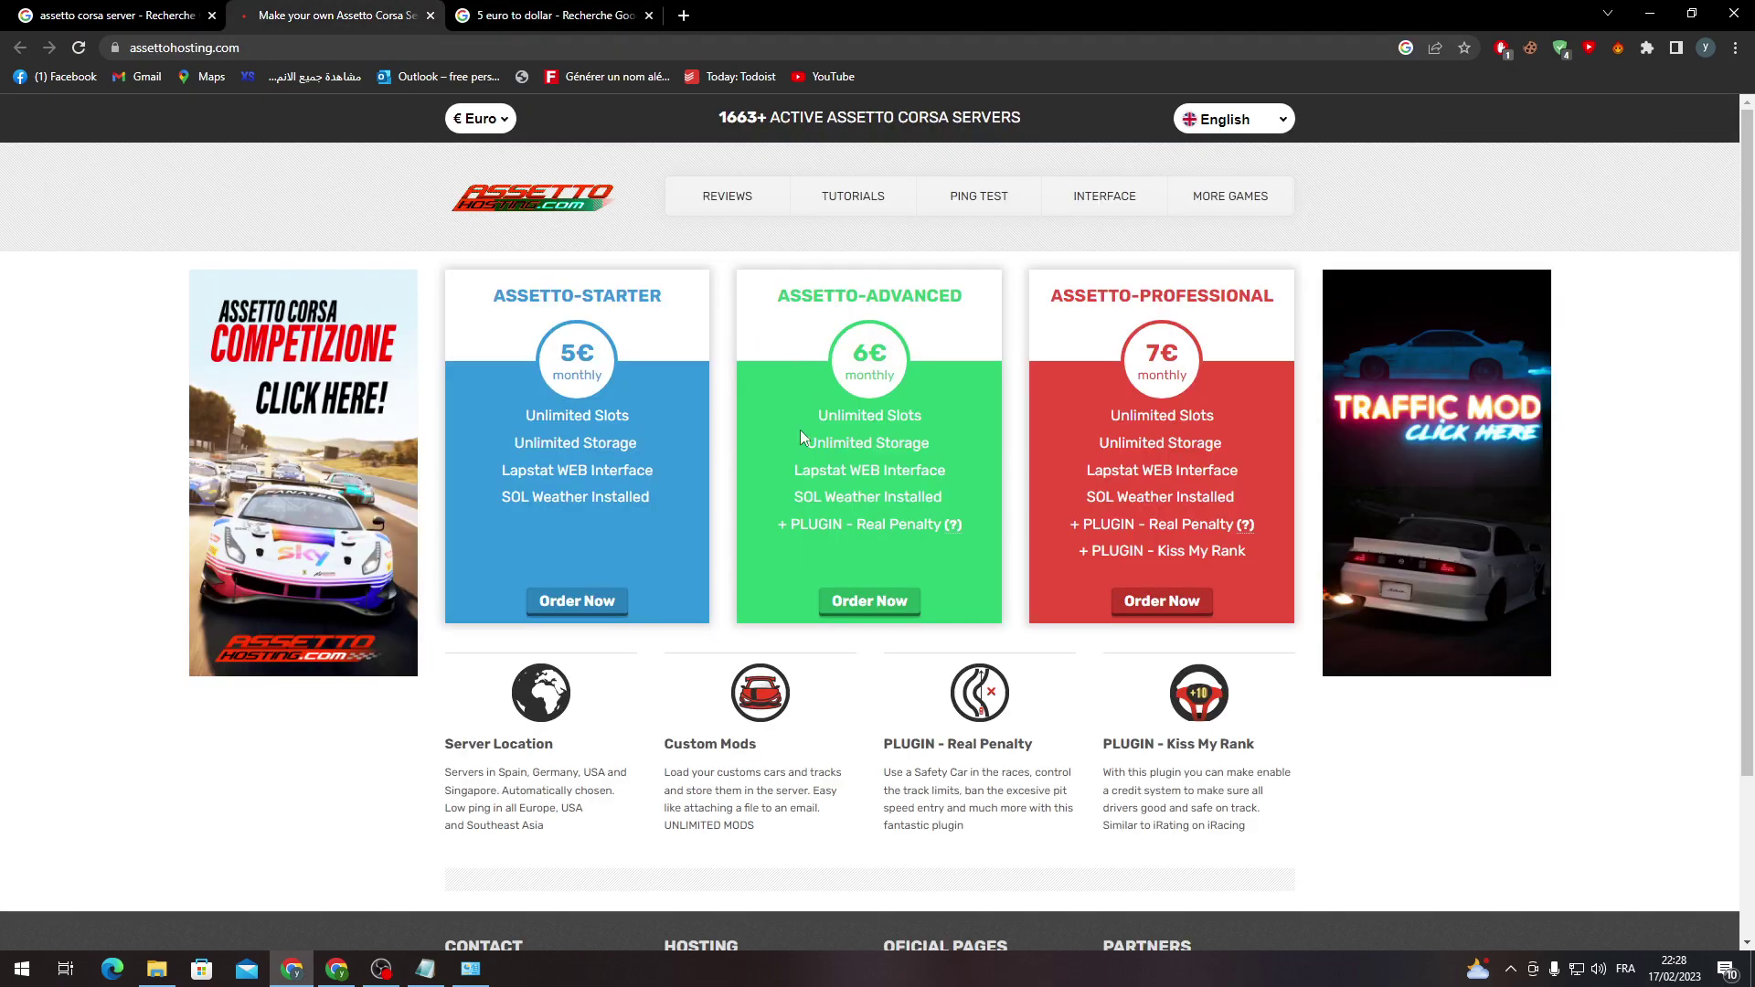
left_click(594, 607)
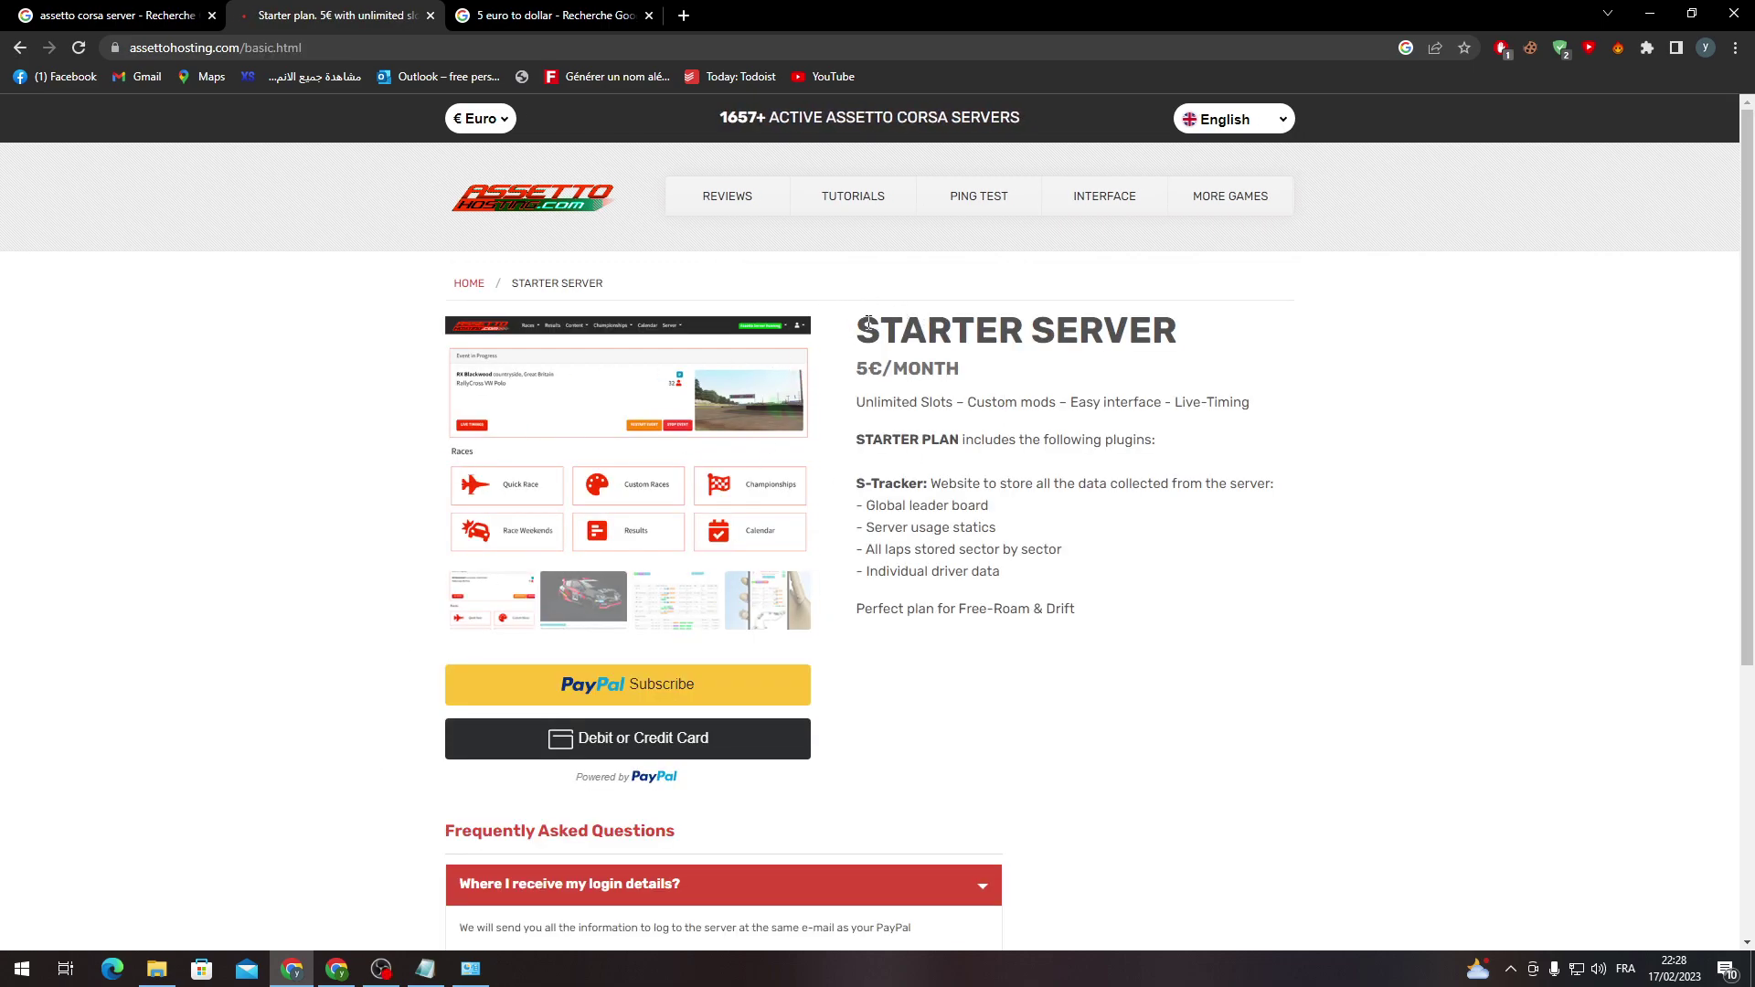
left_click_drag(868, 323, 1180, 336)
left_click(1189, 353)
left_click_drag(842, 408, 1297, 408)
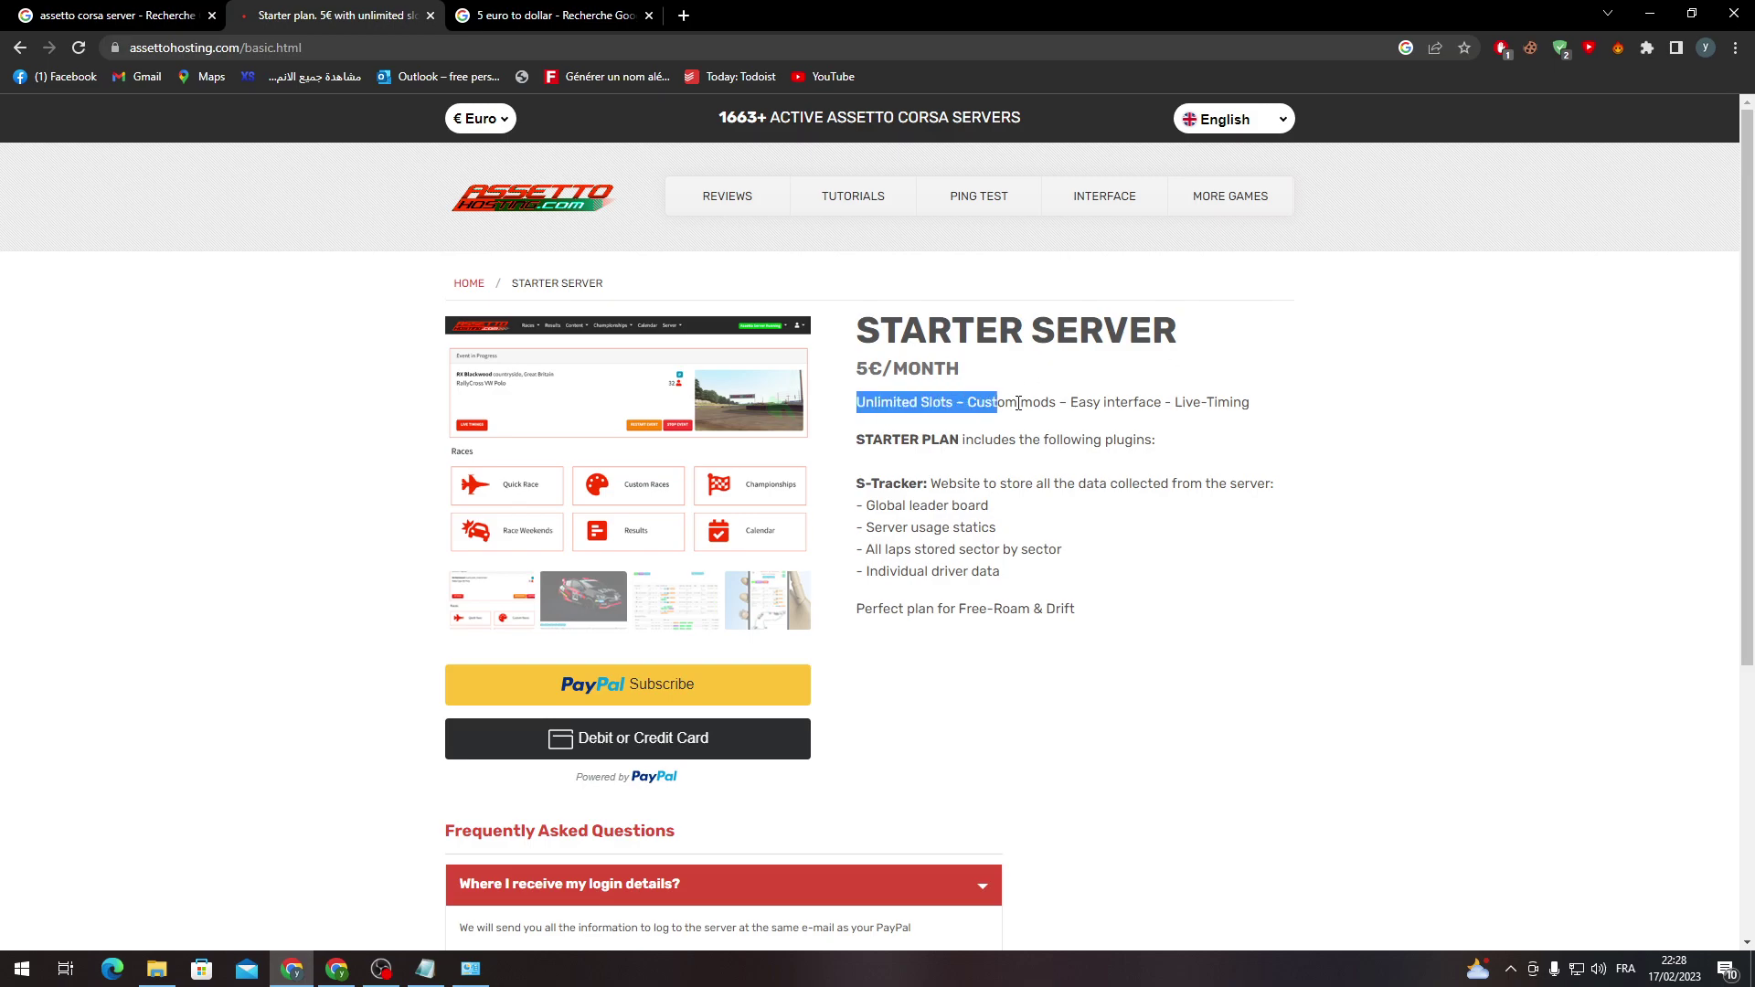
left_click(1200, 422)
left_click_drag(855, 442, 1060, 443)
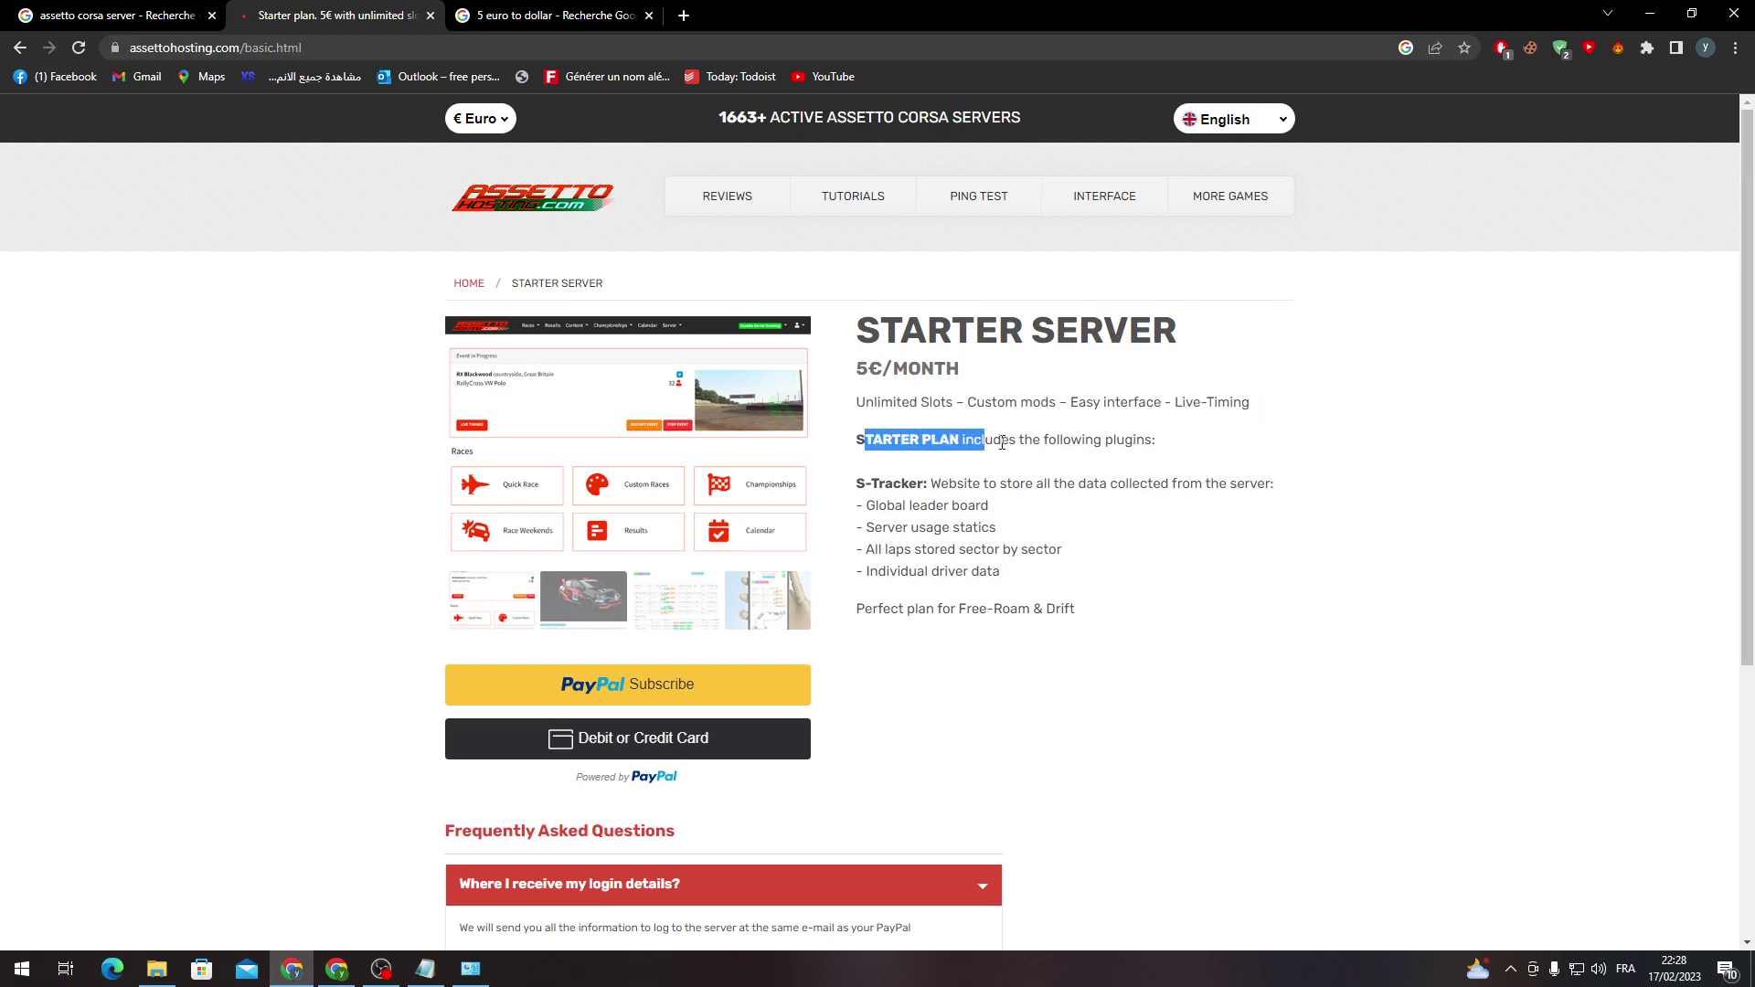
left_click(1071, 461)
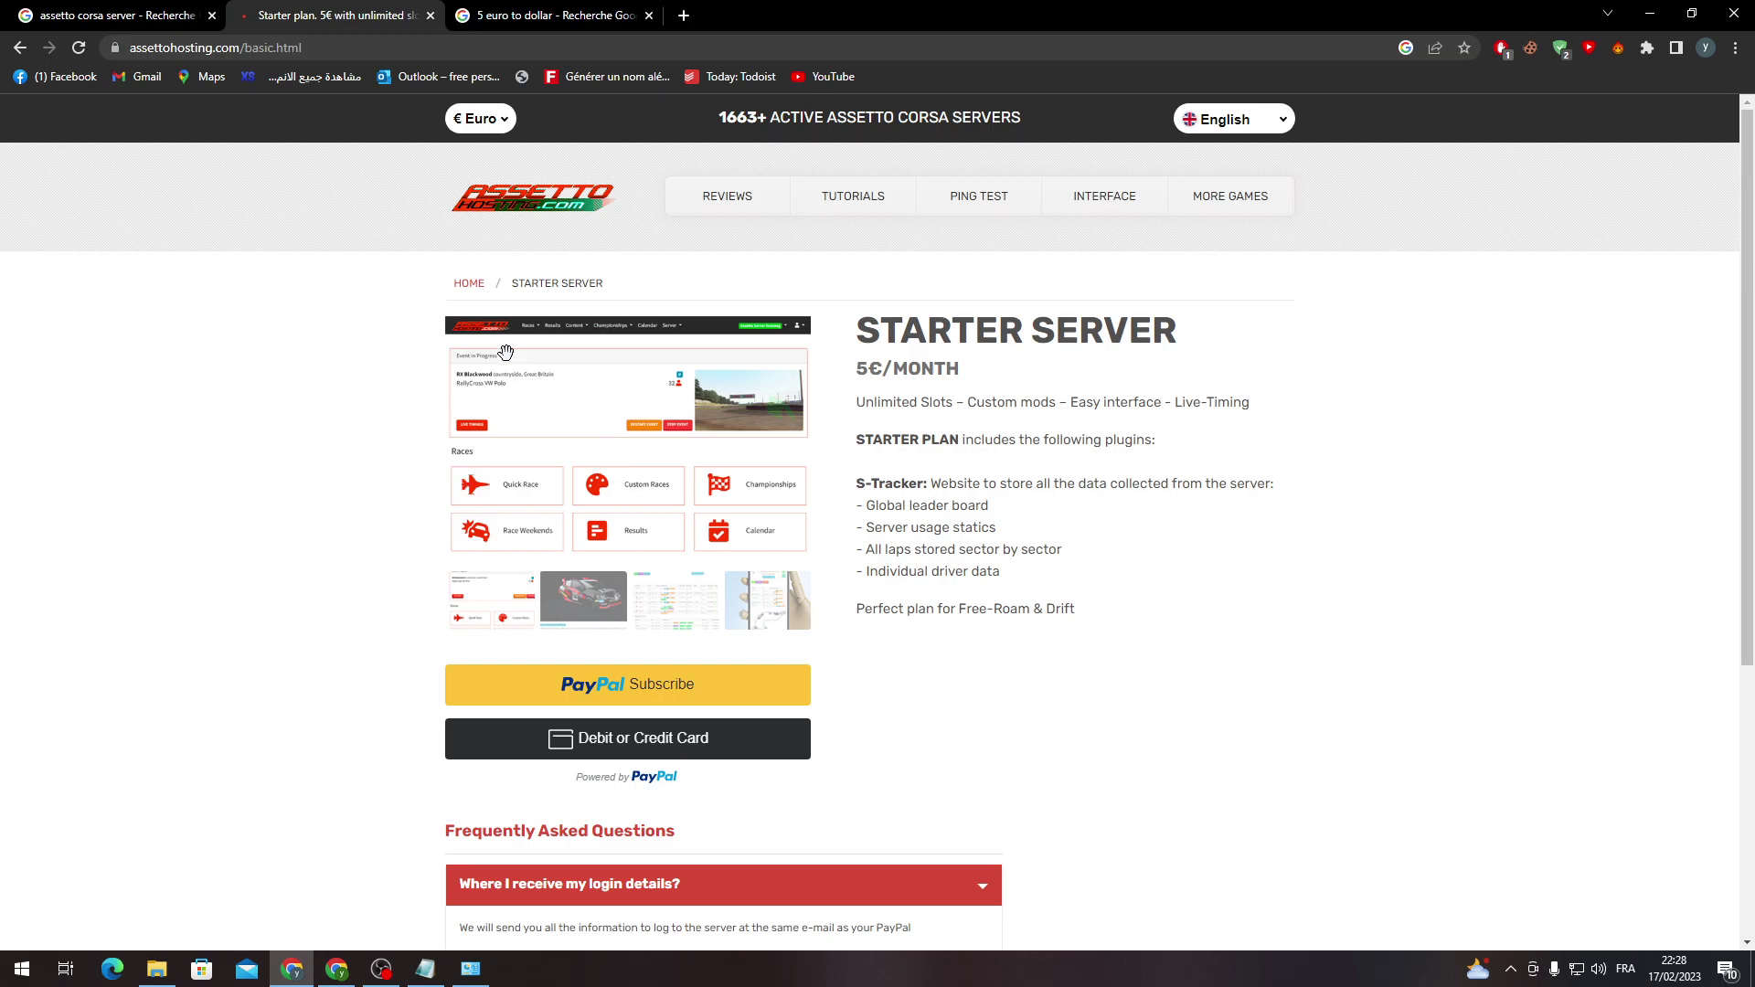
left_click(516, 429)
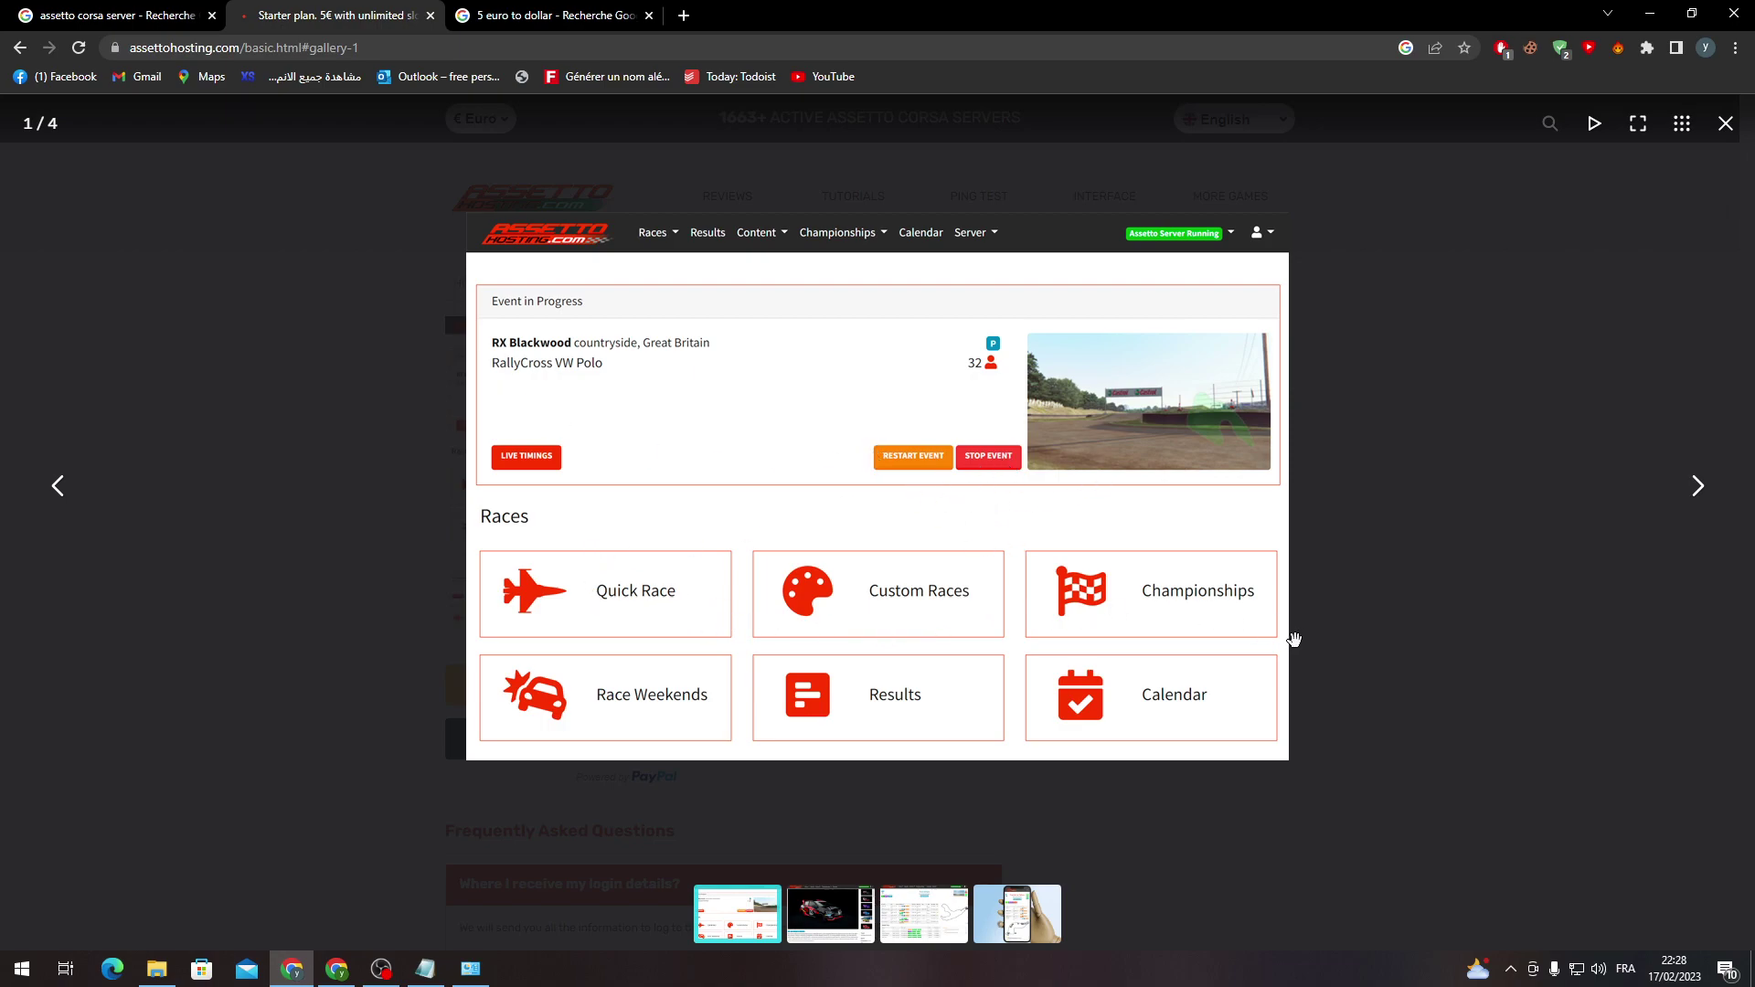
left_click(1512, 605)
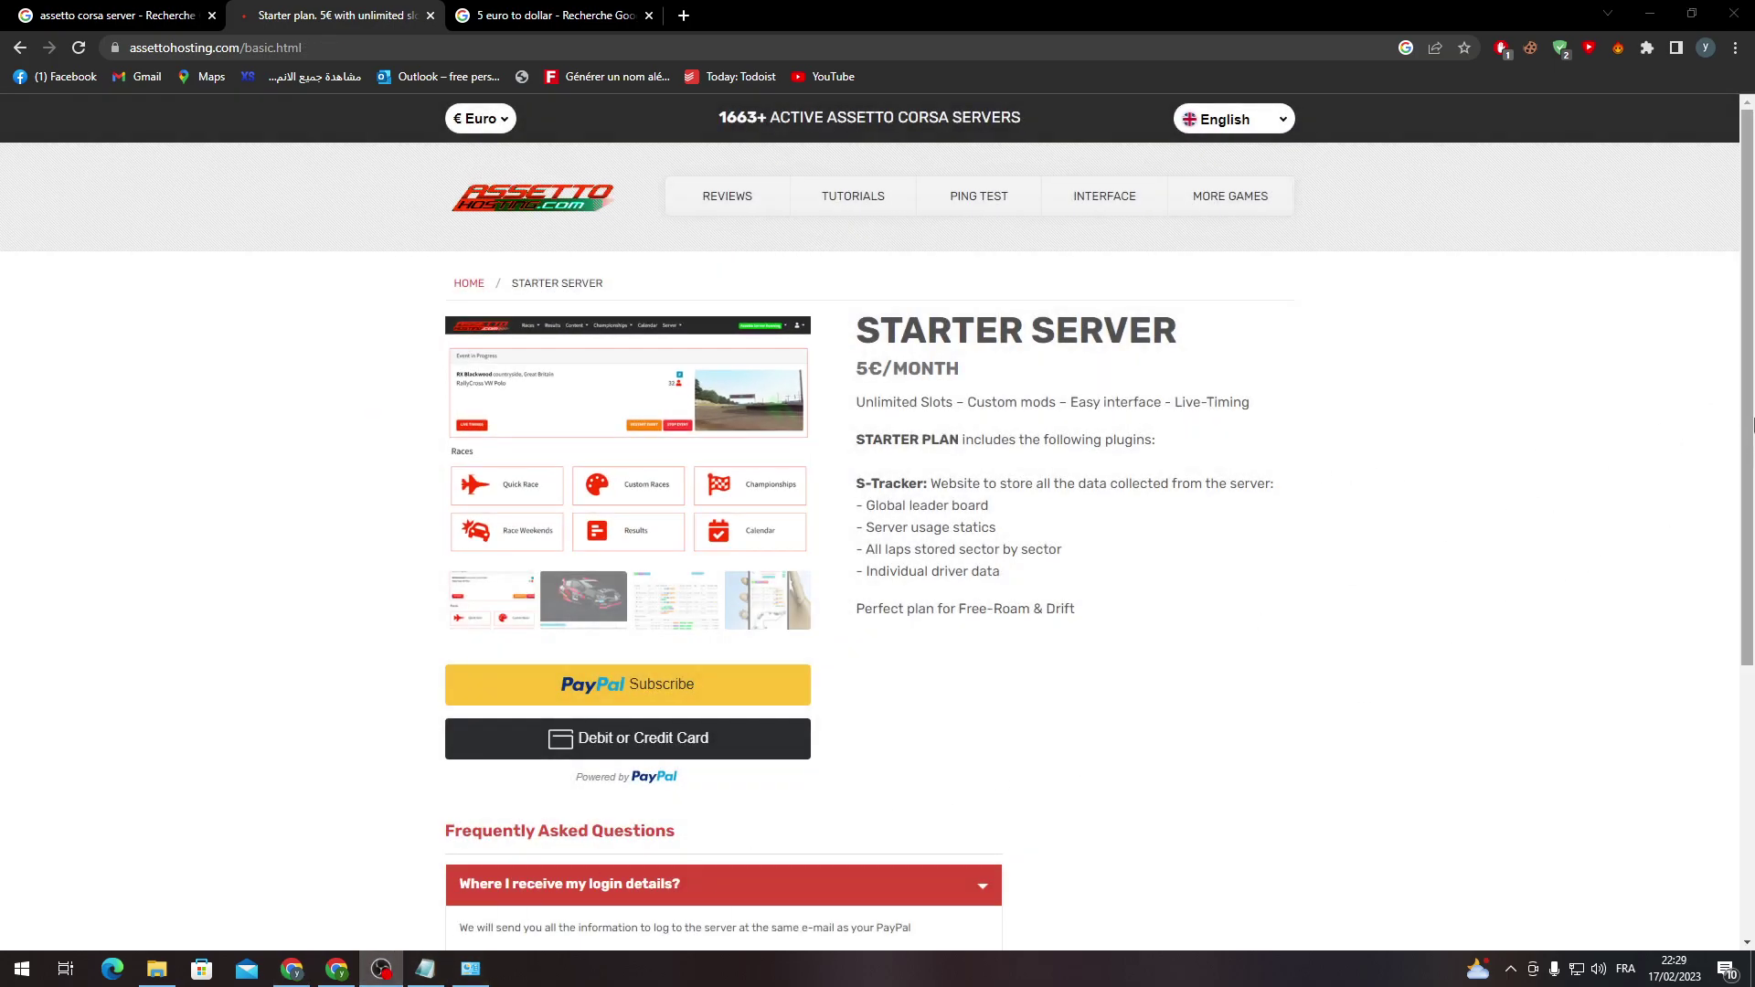
scroll(1250, 742, "down", 2)
scroll(1252, 742, "down", 2)
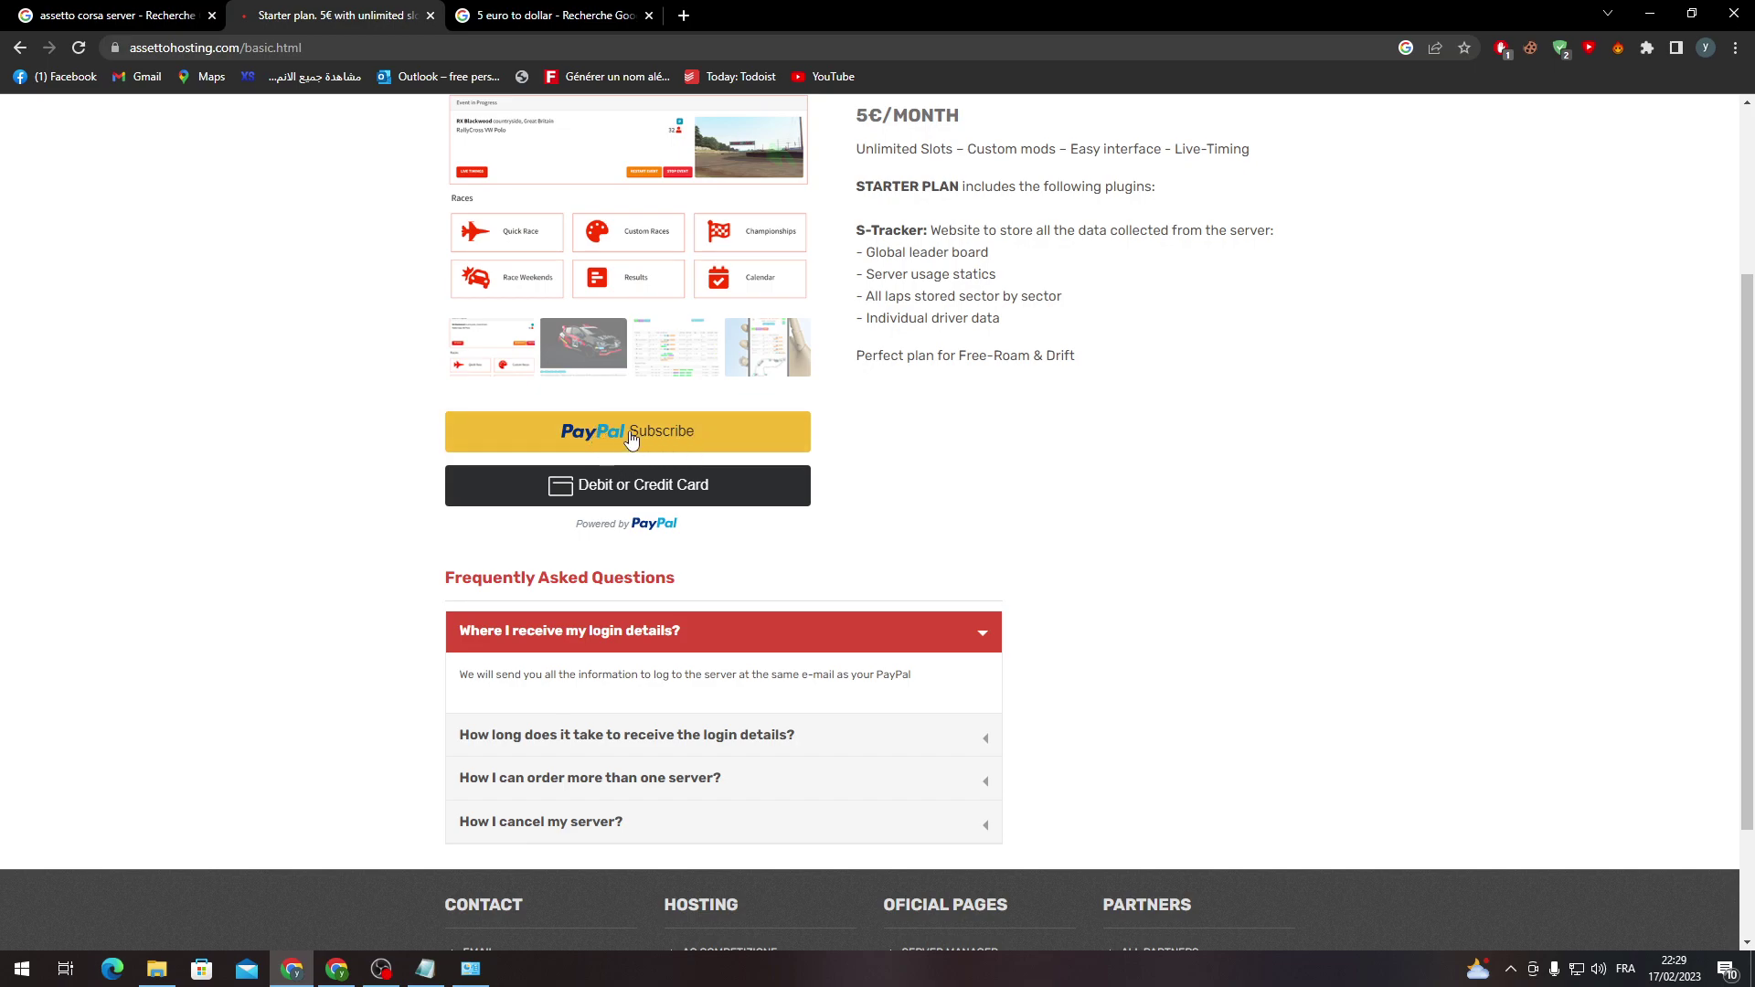
- Start PayPal Subscribe checkout for the Starter Server plan
left_click(579, 488)
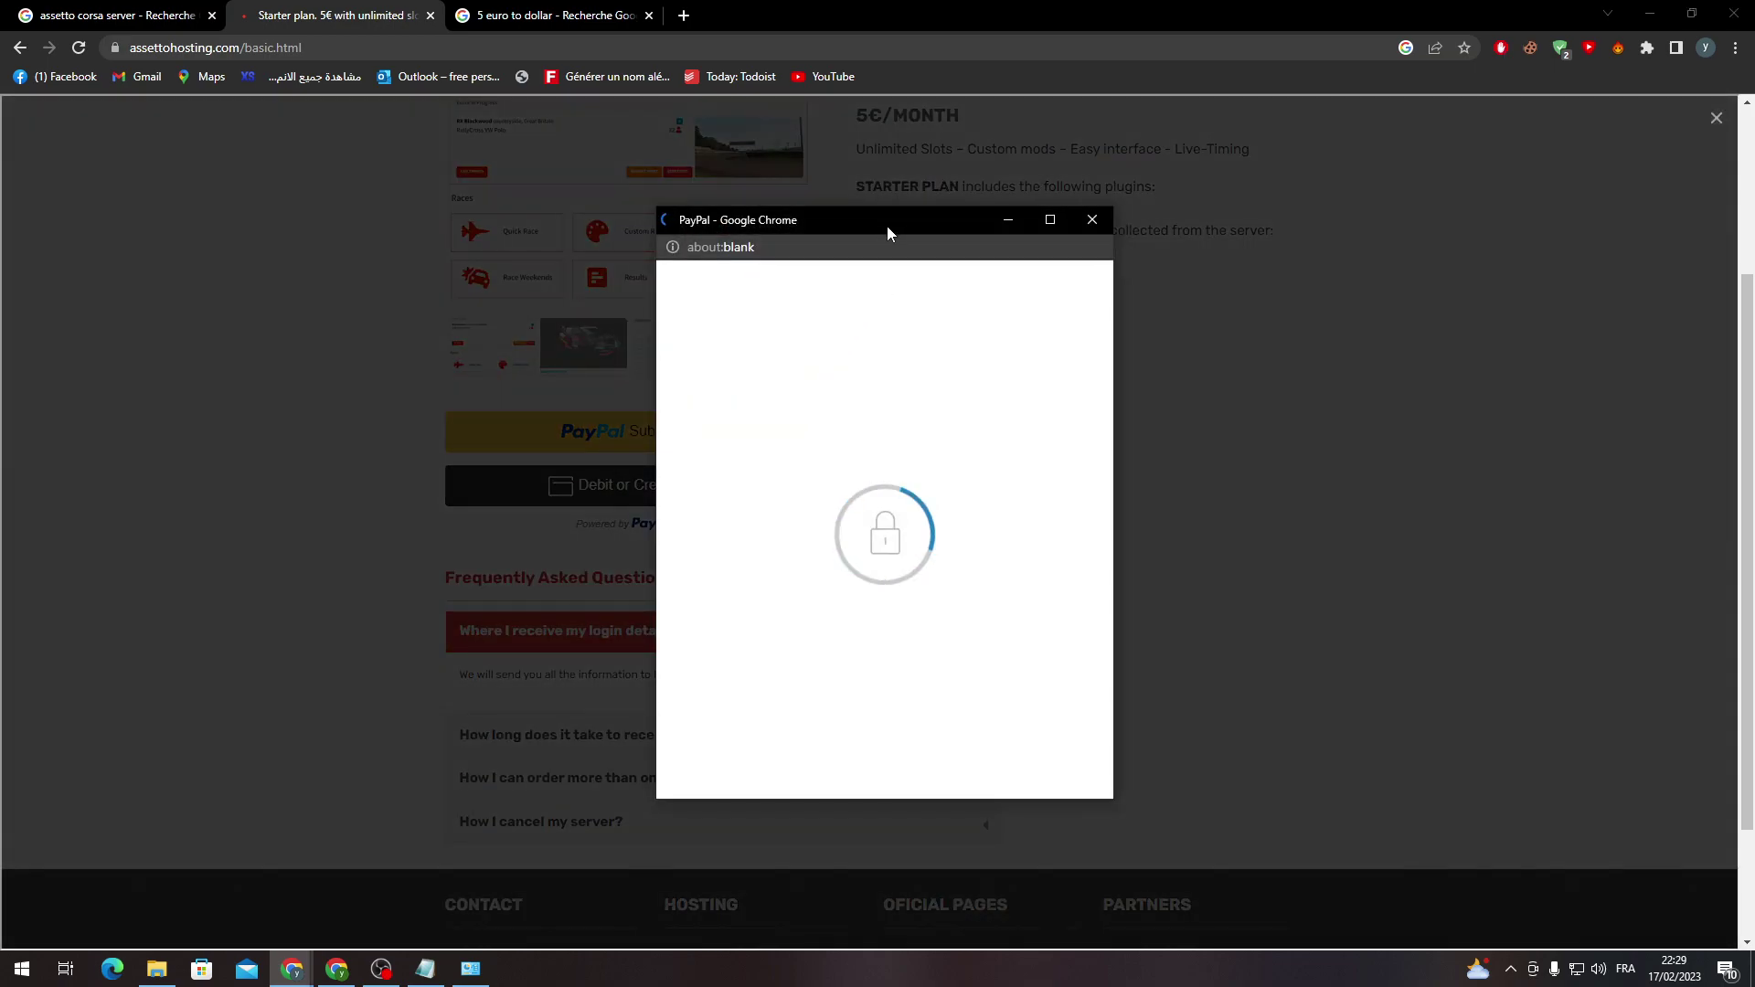
- Close the PayPal checkout popup and dismiss its leftover overlay
left_click(1091, 222)
left_click(1007, 256)
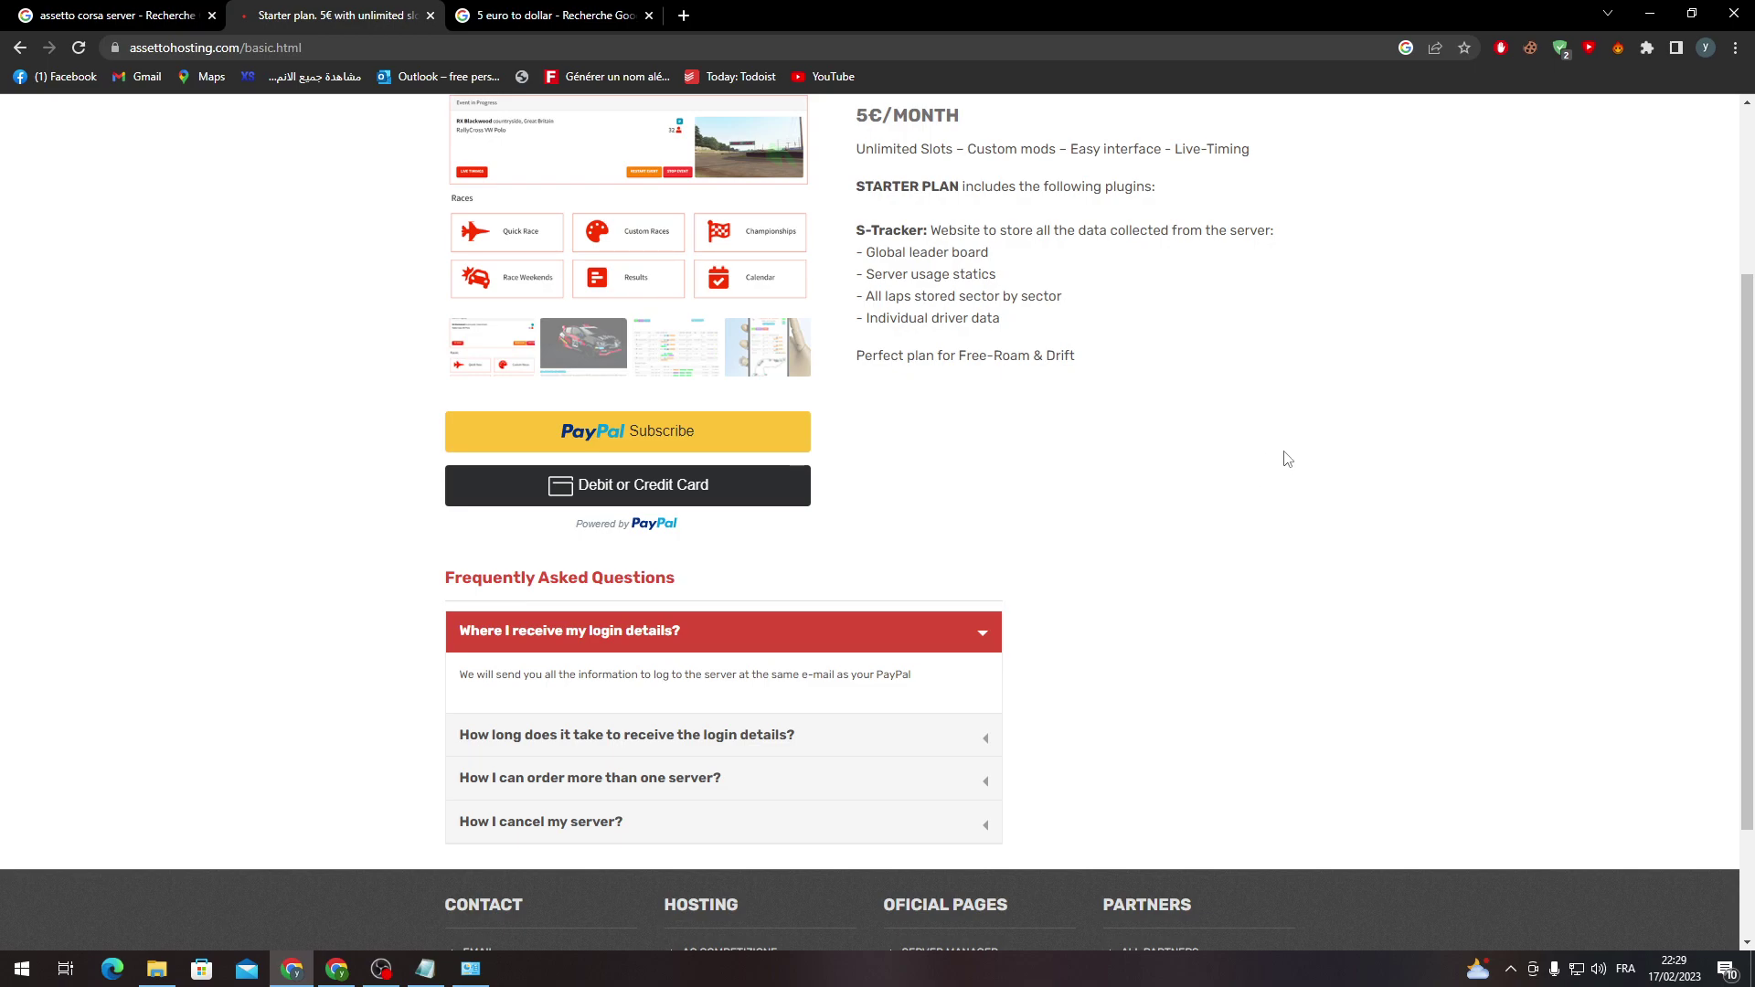
scroll(1285, 454, "up", 5)
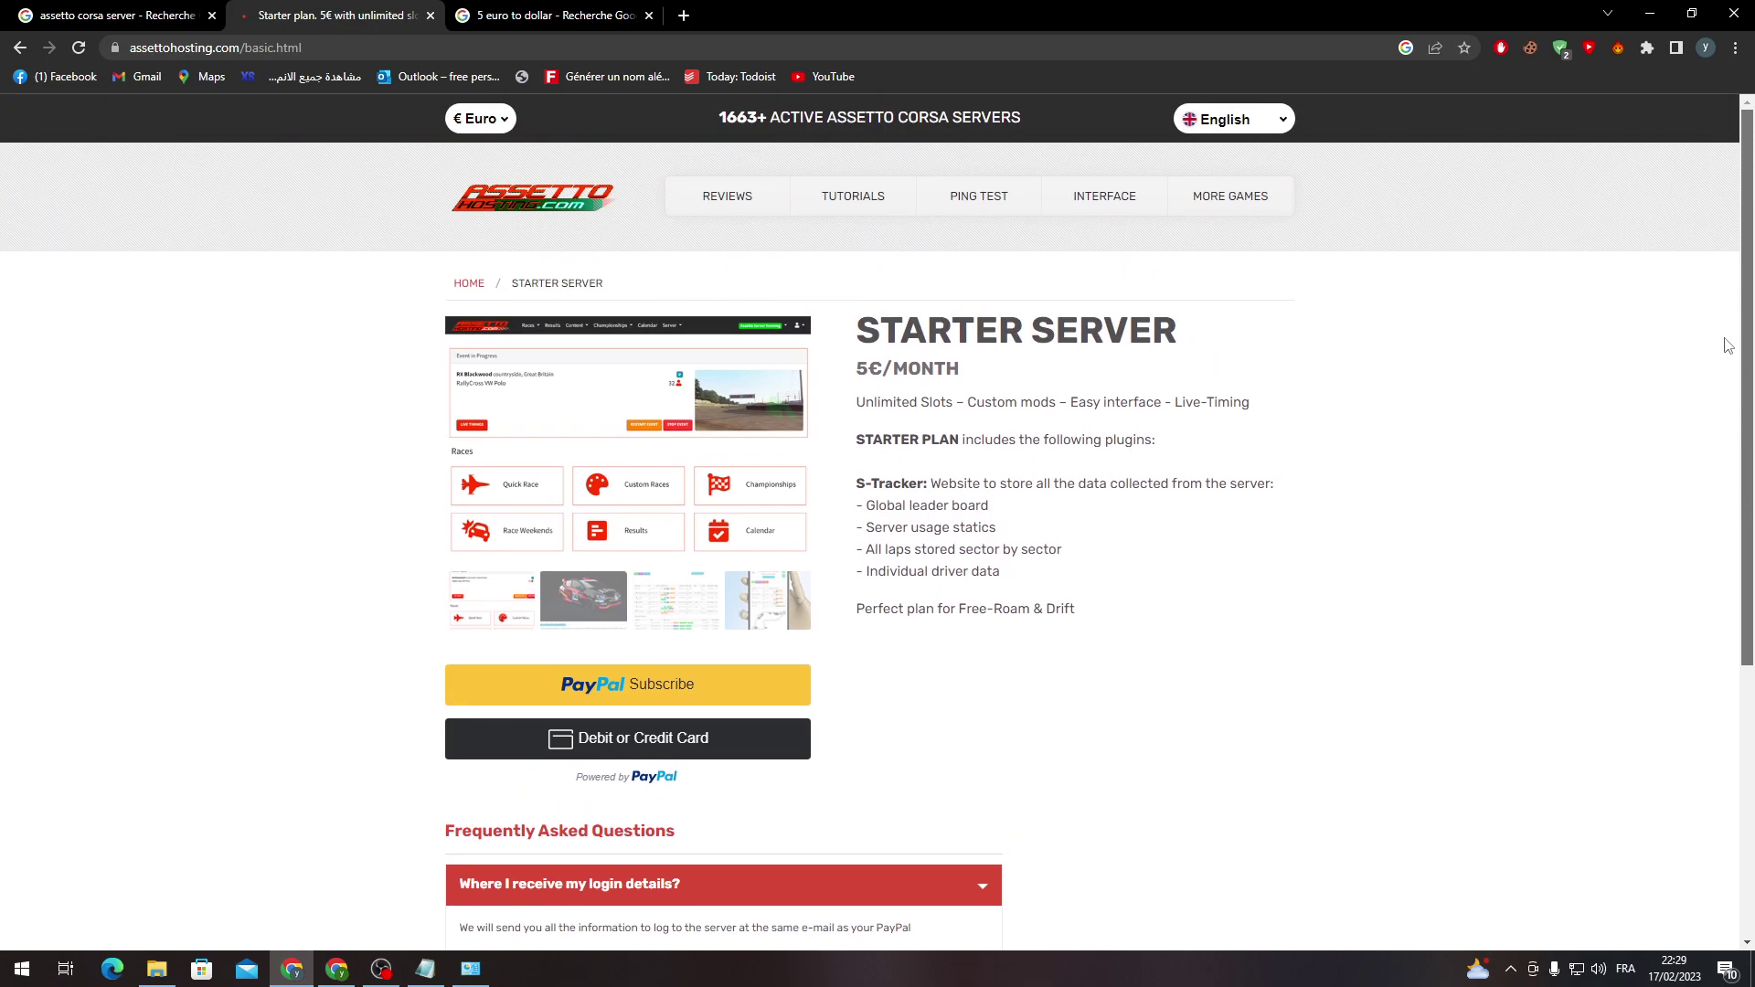